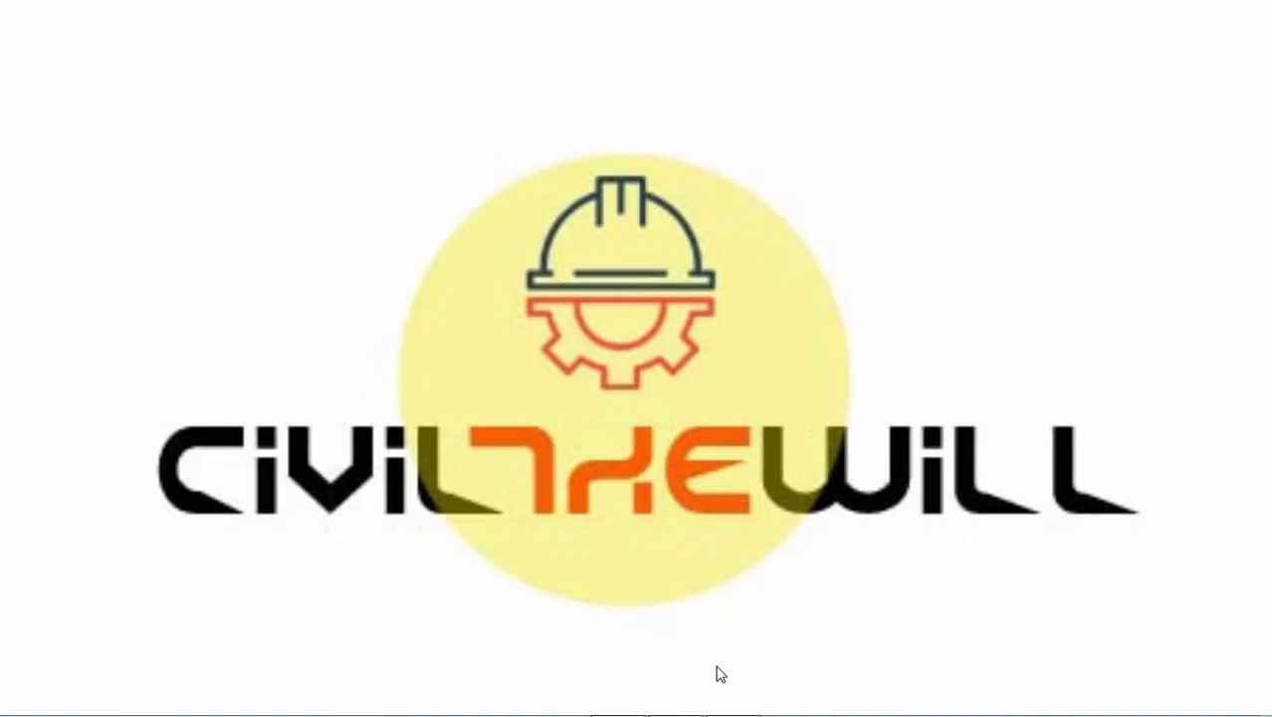
- Bring MAGNET Field forward, view job ATP4's points OS1, OS2, BS and OCC, then go Home
{"action": "mouse_move", "coordinate": [510, 667]}
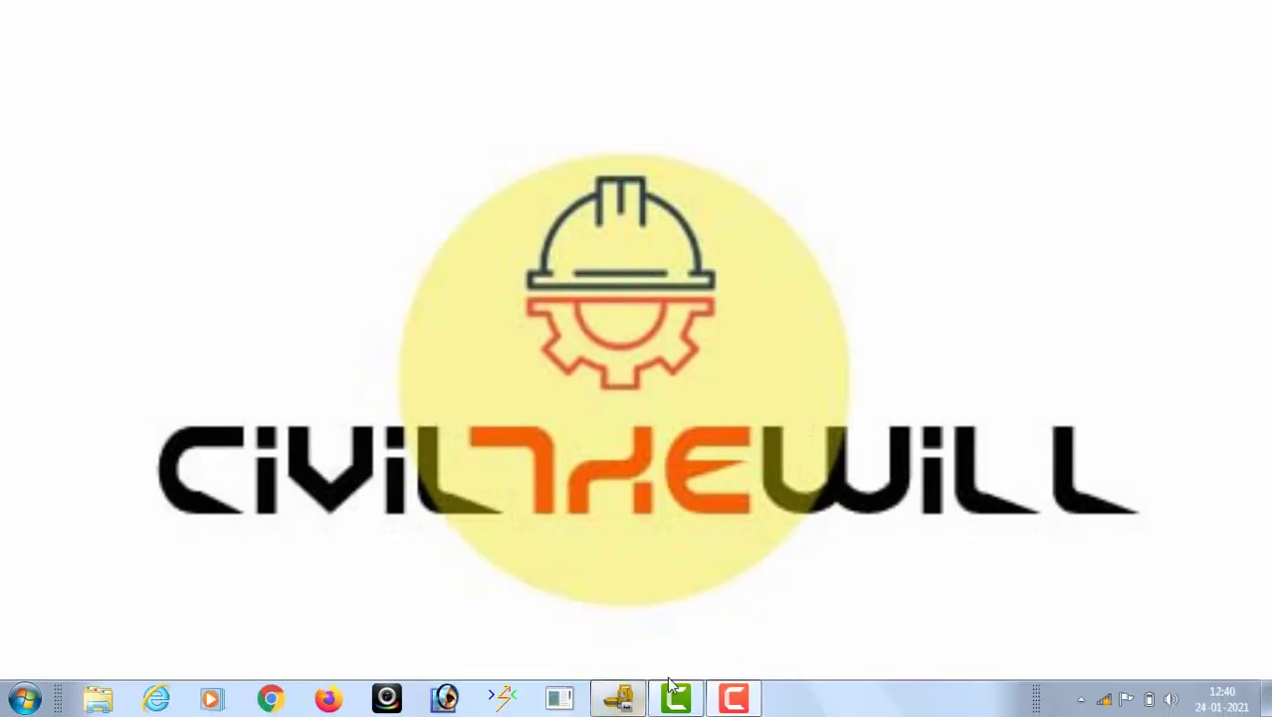
{"action": "left_click", "coordinate": [615, 699]}
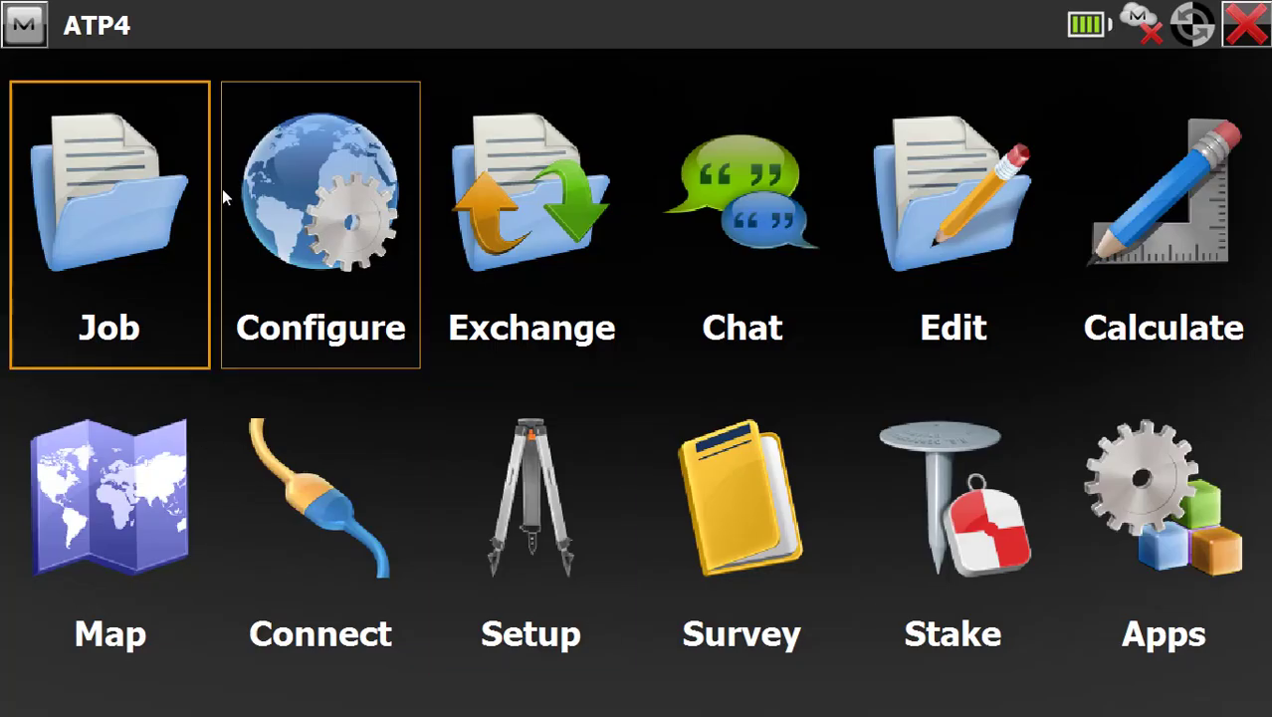
{"action": "left_click", "coordinate": [144, 537]}
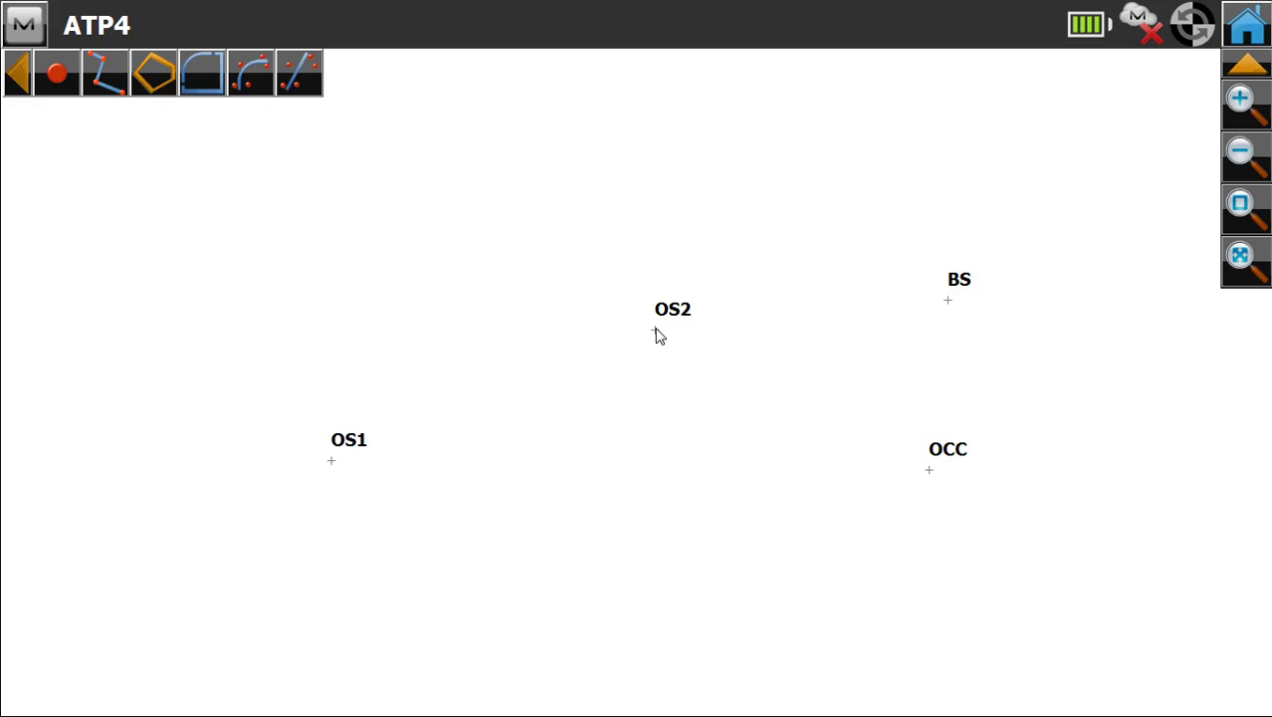
{"action": "left_click", "coordinate": [1248, 24]}
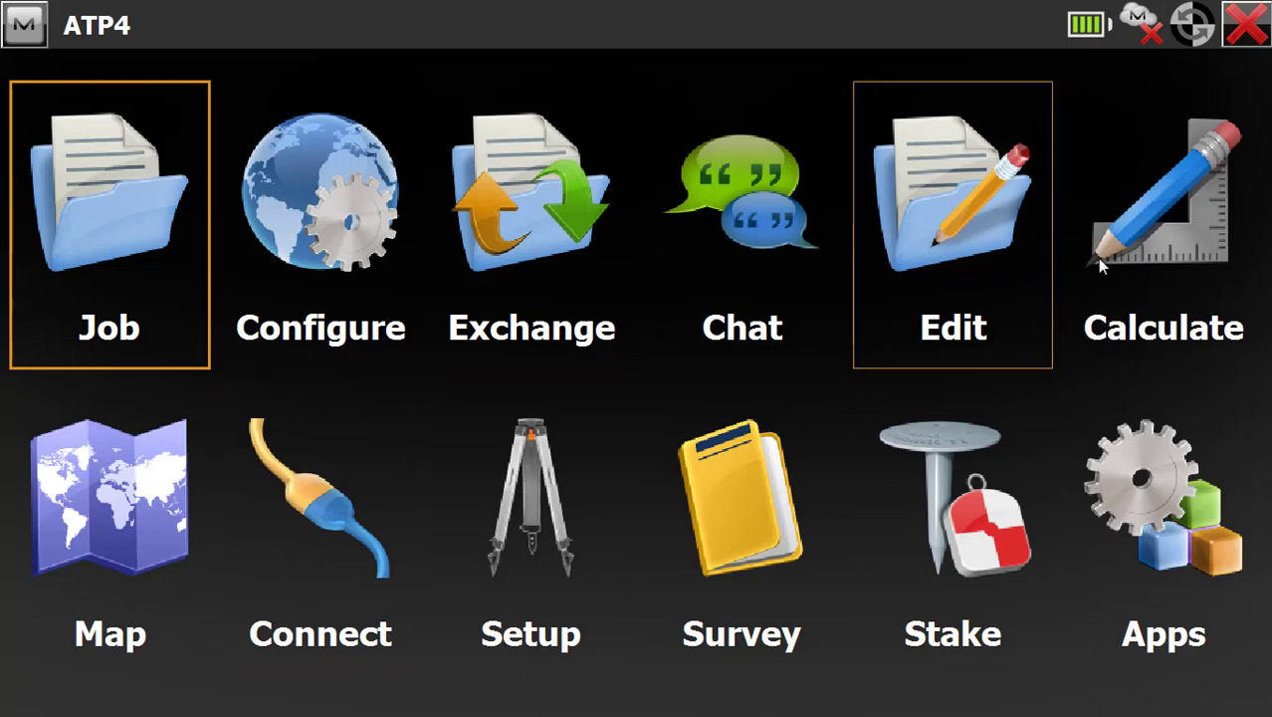
- Open the Two-Point Inverse screen through Calculate > Inverse > Pt To Pt
{"action": "left_click", "coordinate": [1093, 209]}
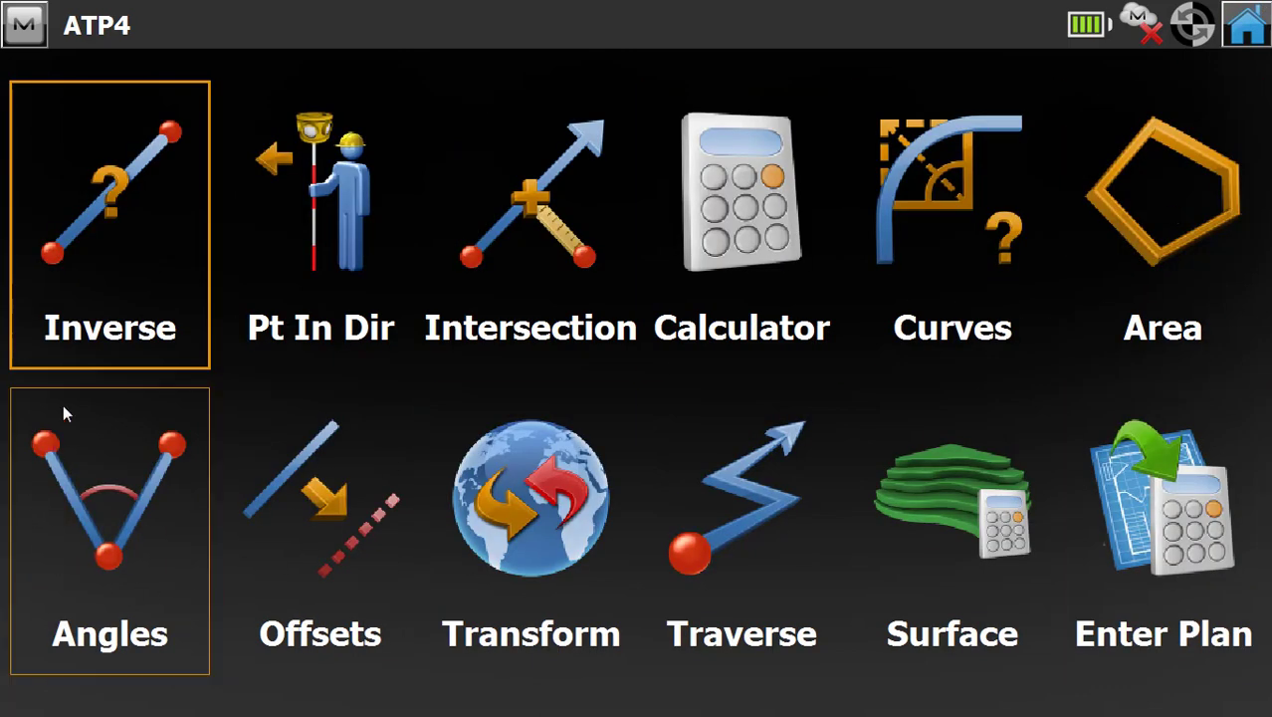
{"action": "left_click", "coordinate": [128, 302]}
{"action": "left_click", "coordinate": [136, 260]}
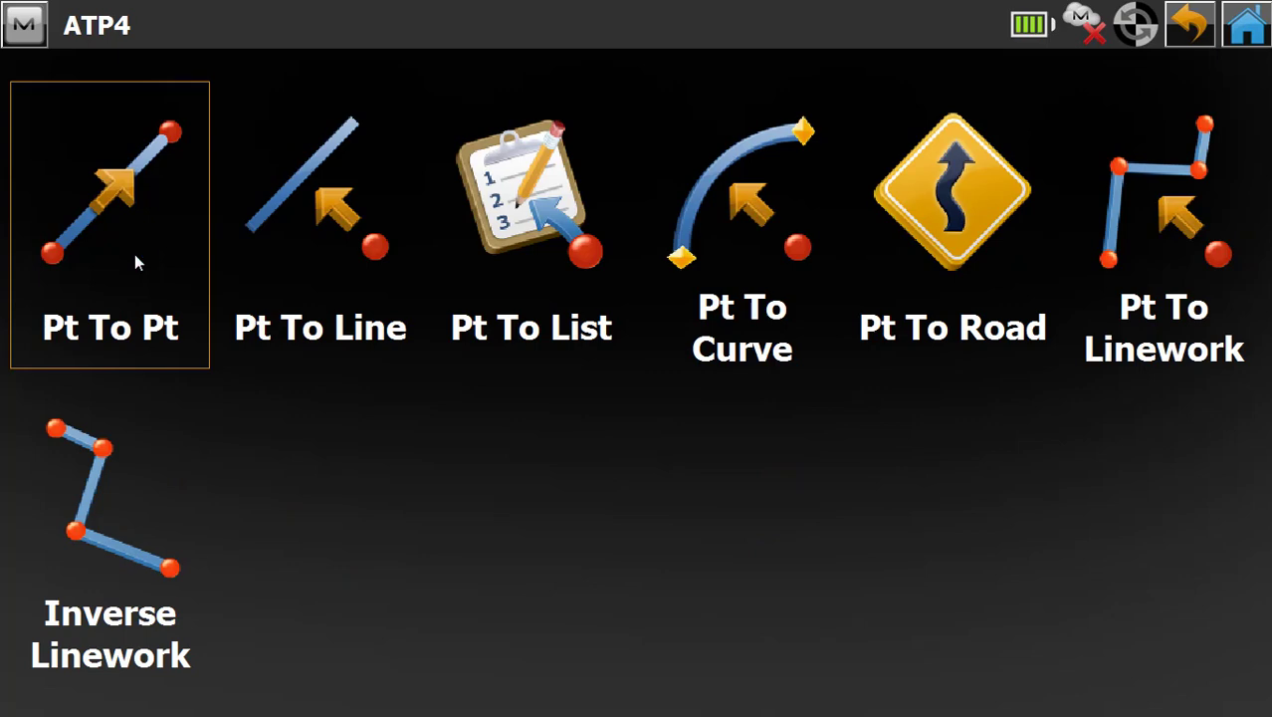
{"action": "left_click", "coordinate": [135, 256]}
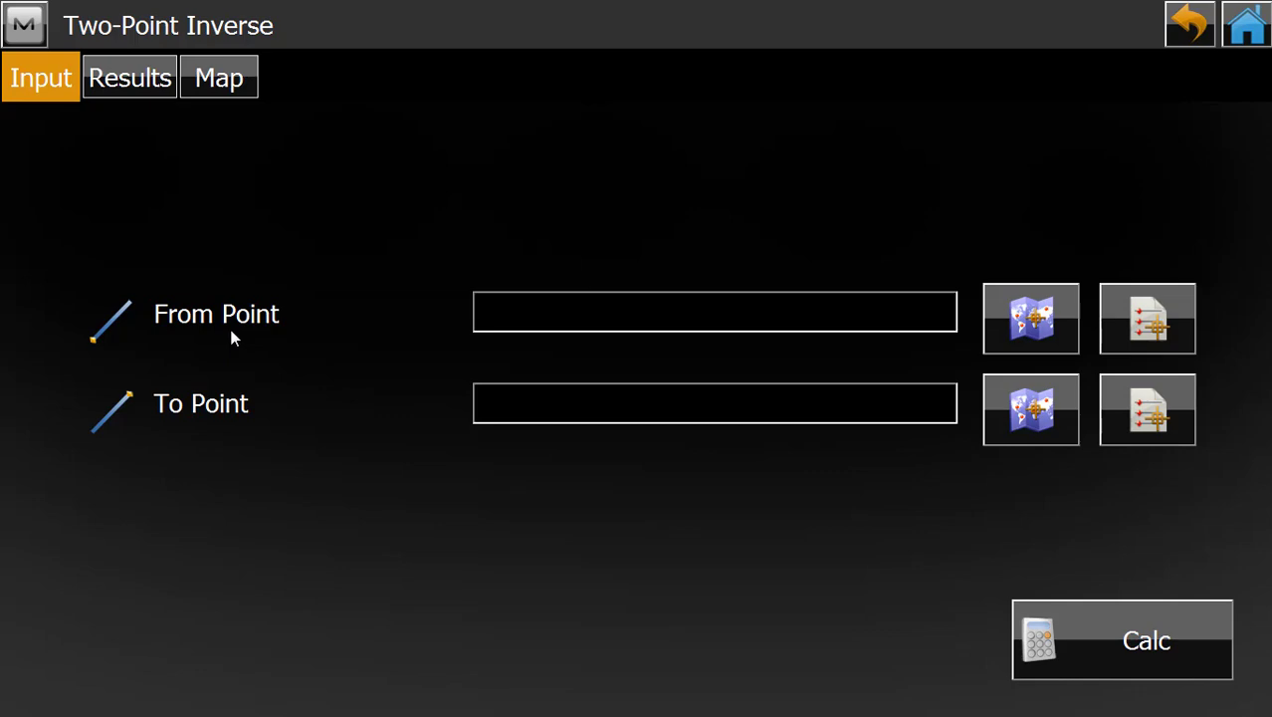
- Pick OS1 as the From Point and OS2 as the To Point from the map
{"action": "left_click", "coordinate": [1025, 334]}
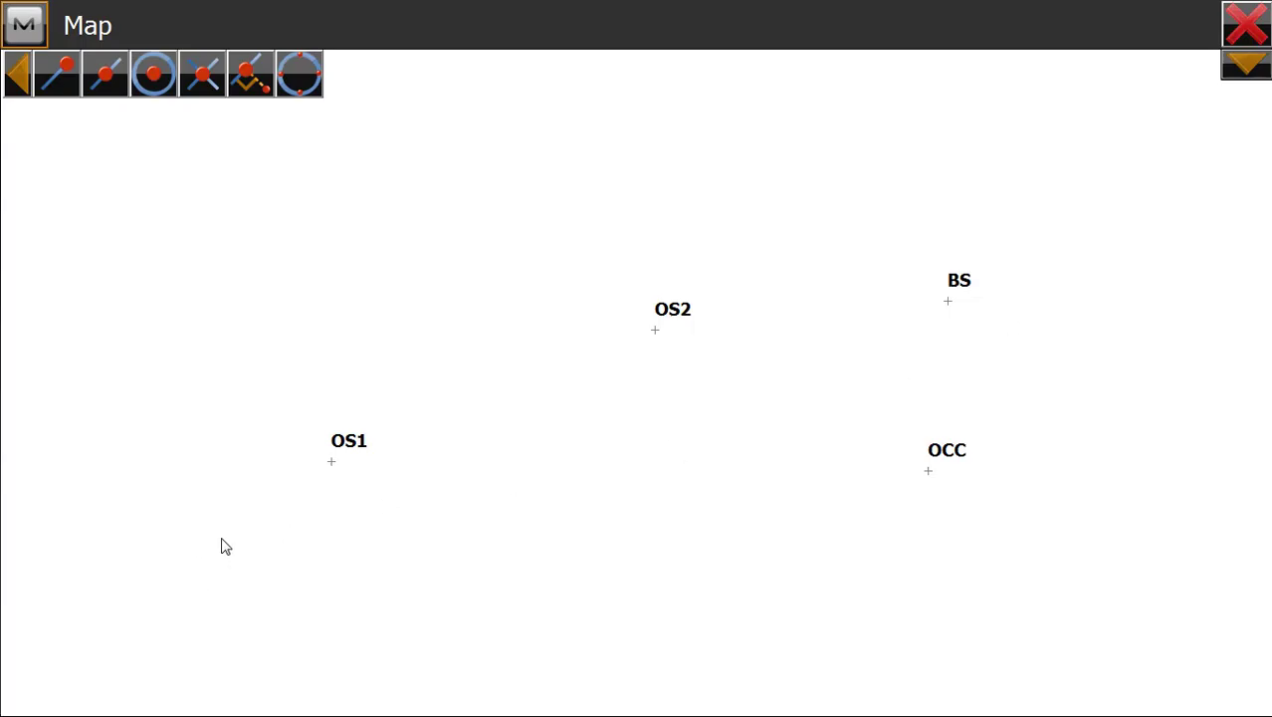
{"action": "left_click", "coordinate": [331, 462]}
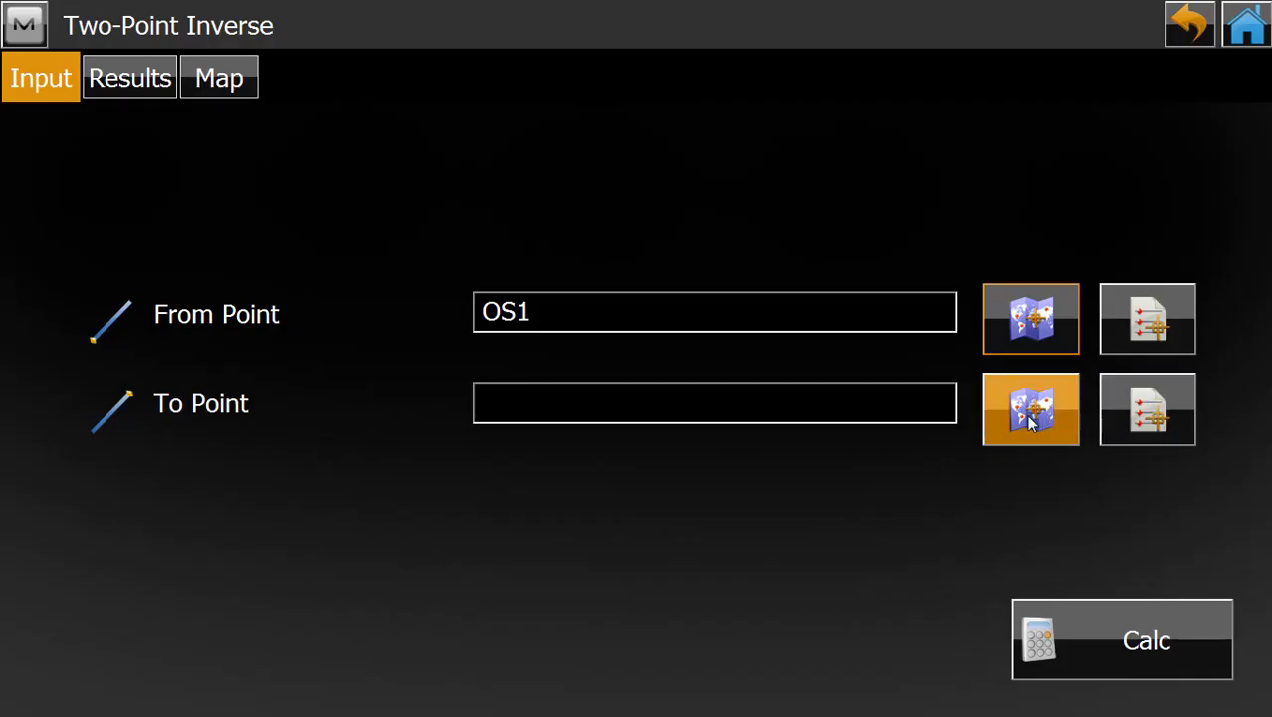
{"action": "left_click", "coordinate": [1140, 416]}
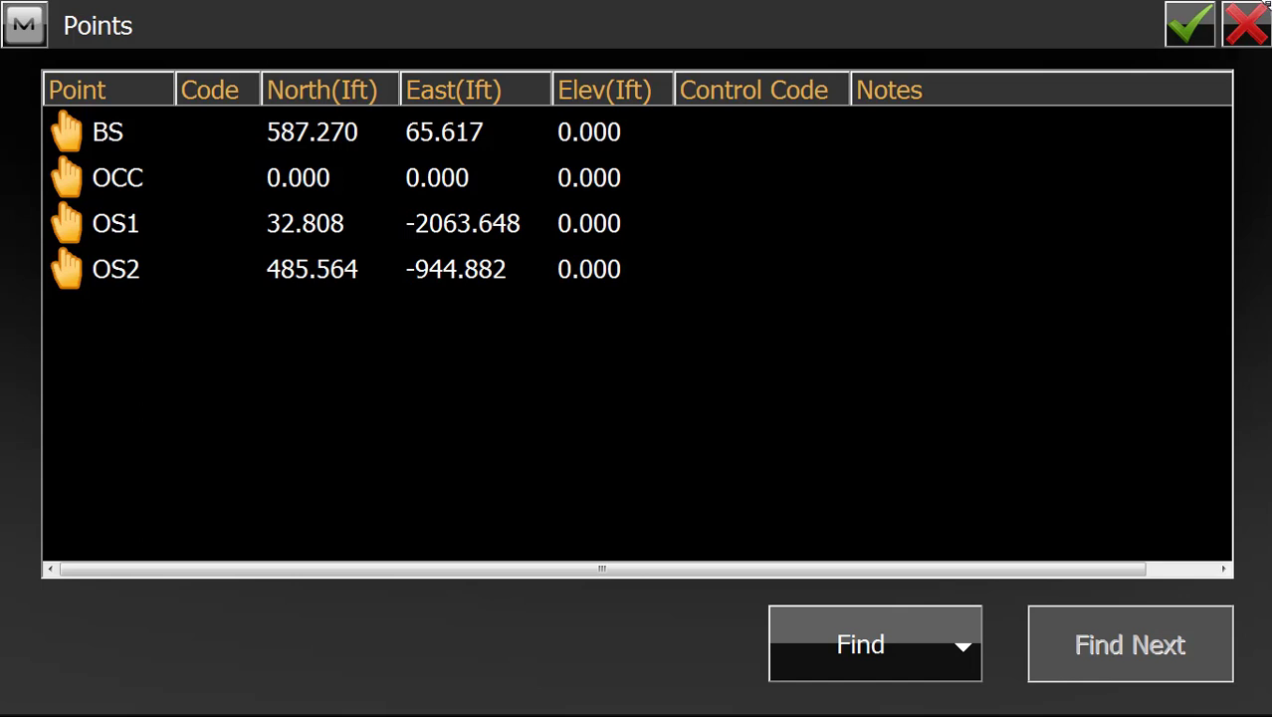
{"action": "left_click", "coordinate": [1236, 30]}
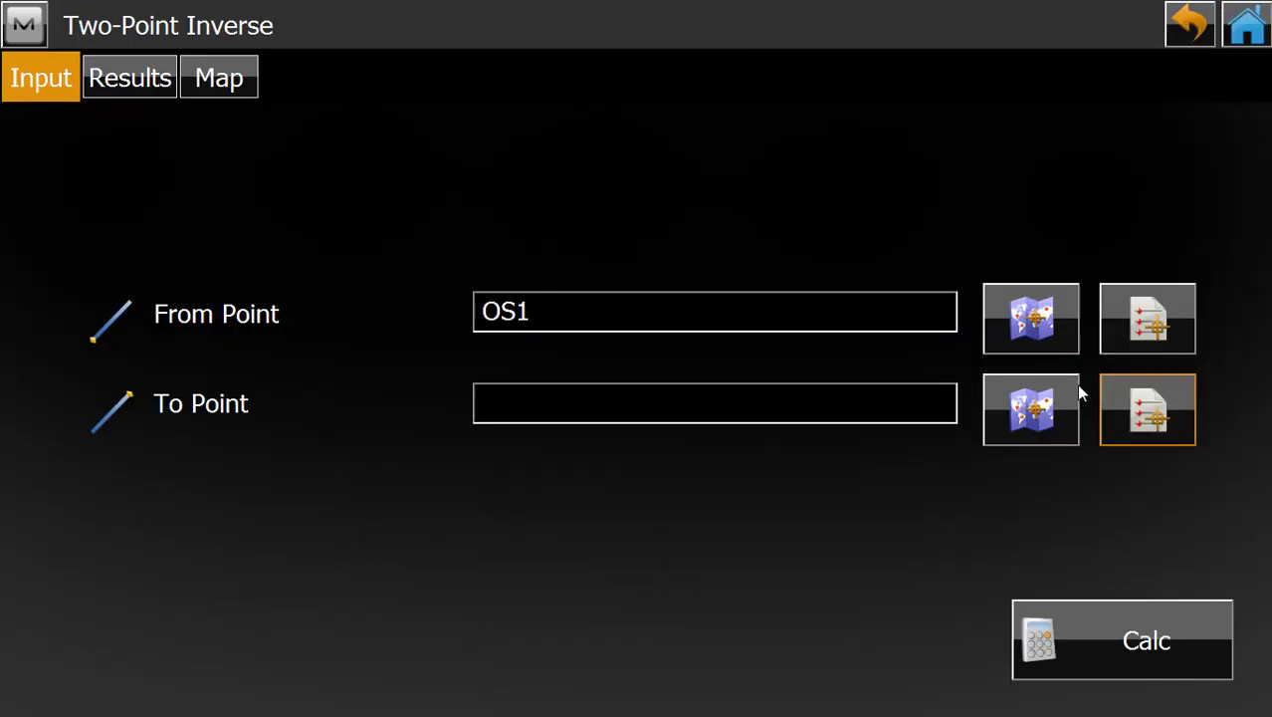
{"action": "left_click", "coordinate": [1031, 416]}
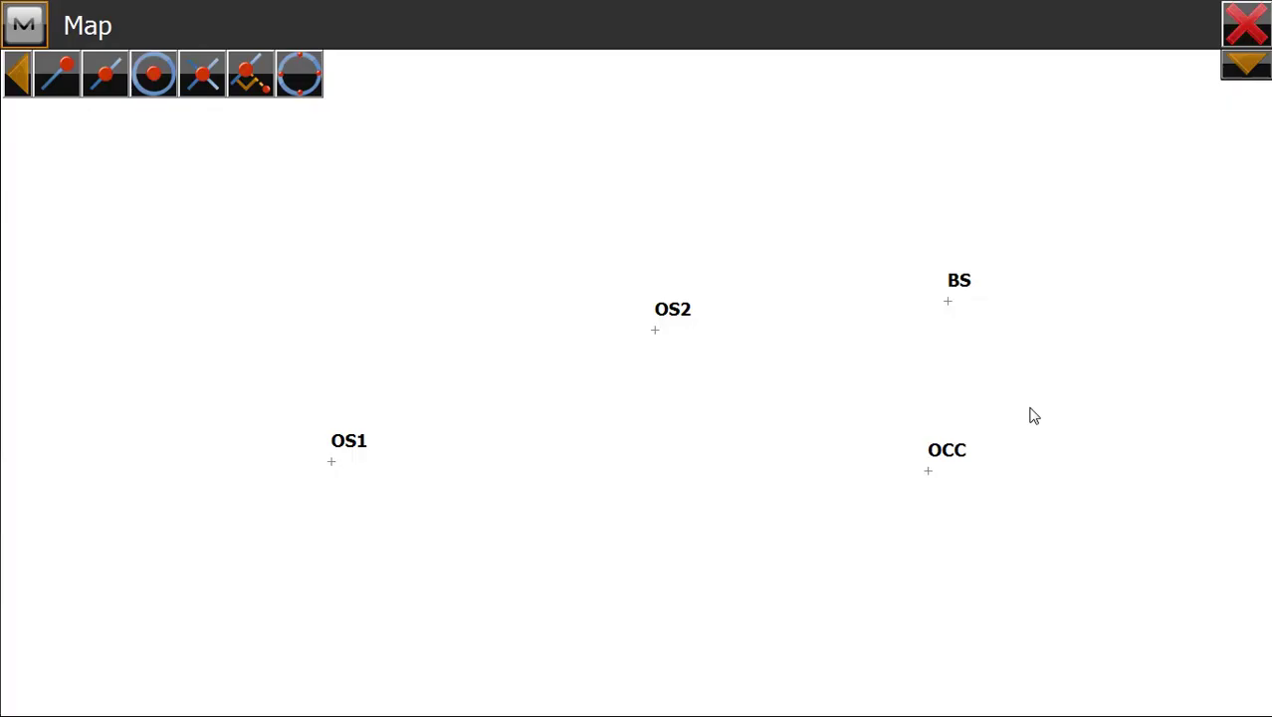
{"action": "left_click", "coordinate": [659, 332]}
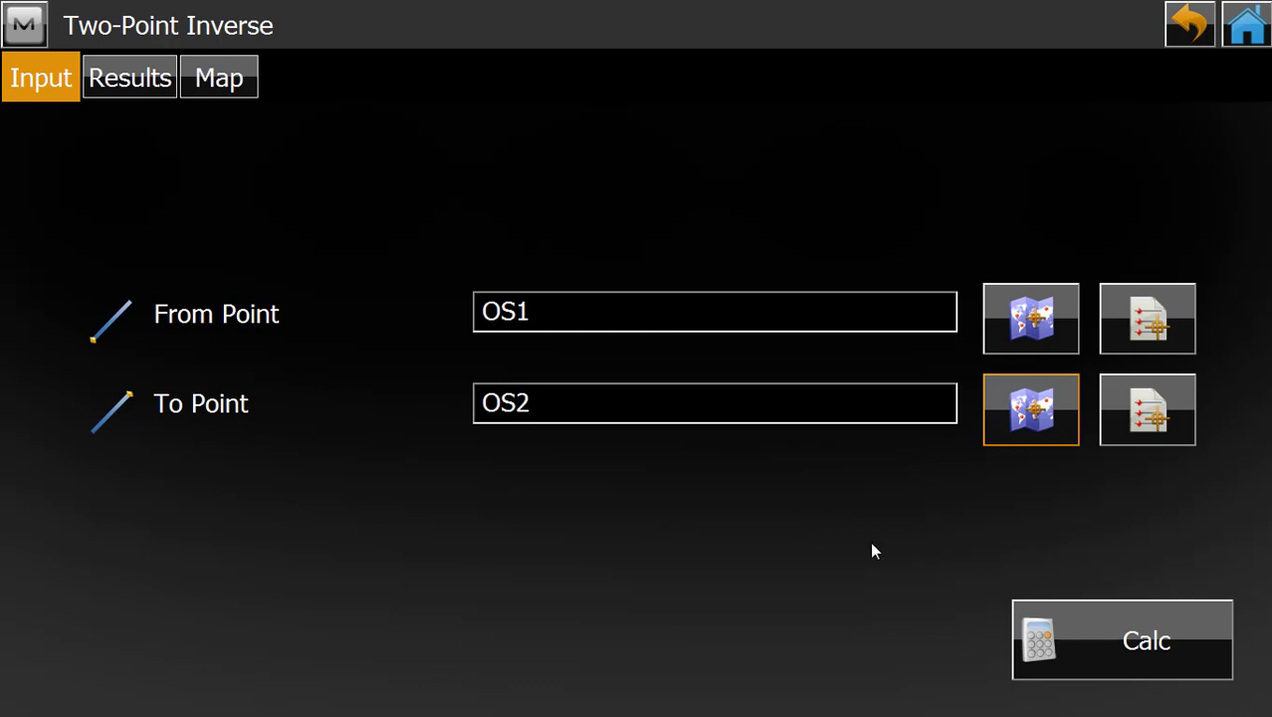
{"action": "left_click", "coordinate": [1053, 618]}
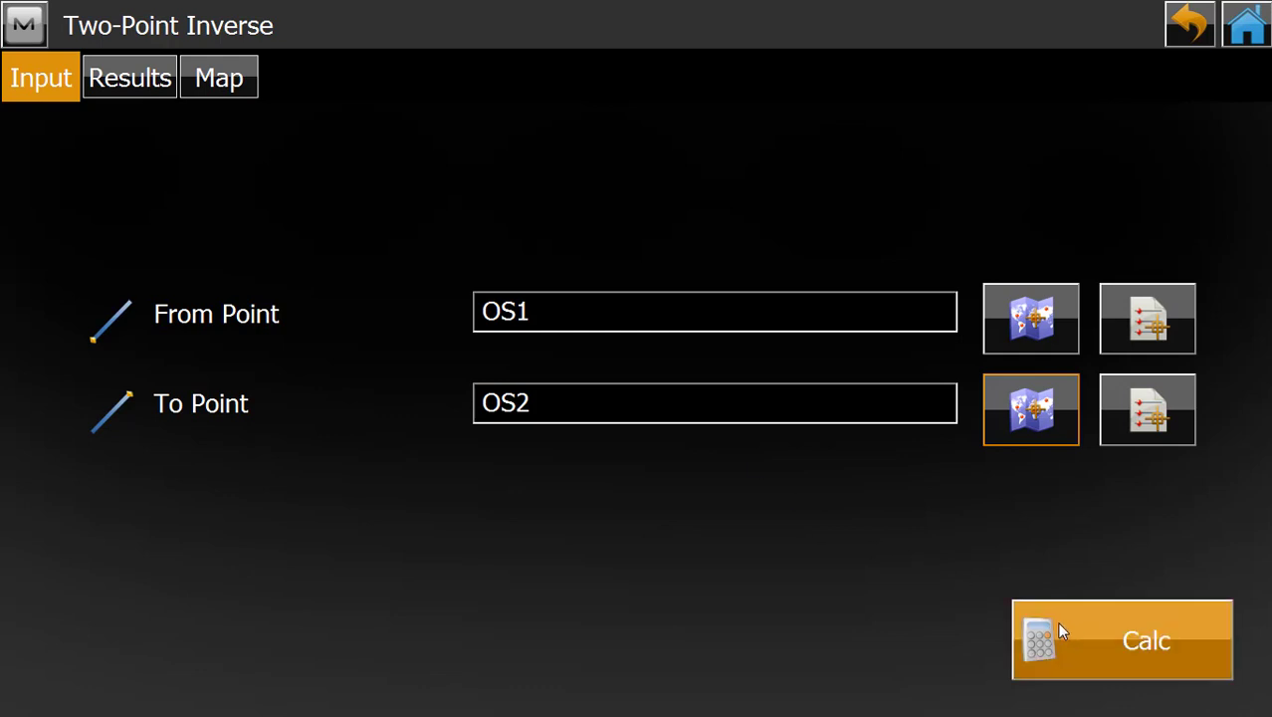
- Calculate the OS1–OS2 inverse: azimuth 67°58'02", HDist 368 m, dNorth 138 m, dEast 341 m
{"action": "left_click", "coordinate": [1055, 621]}
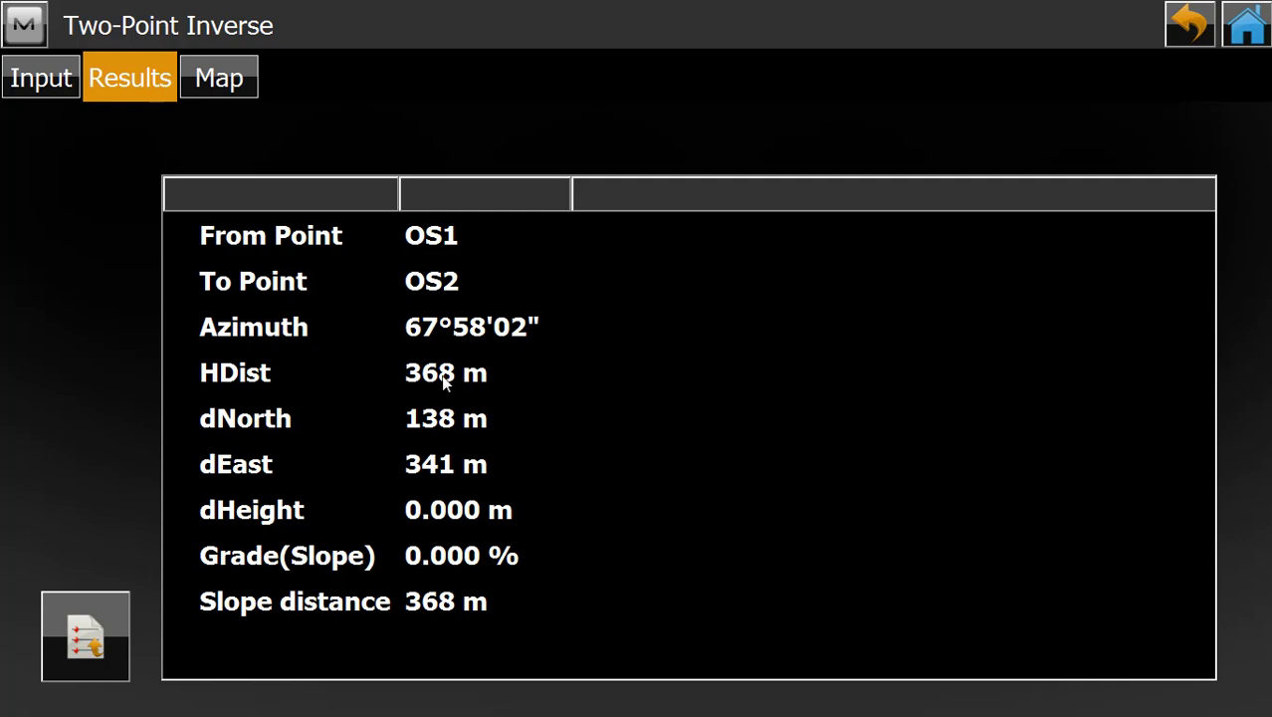
{"action": "left_click", "coordinate": [217, 76]}
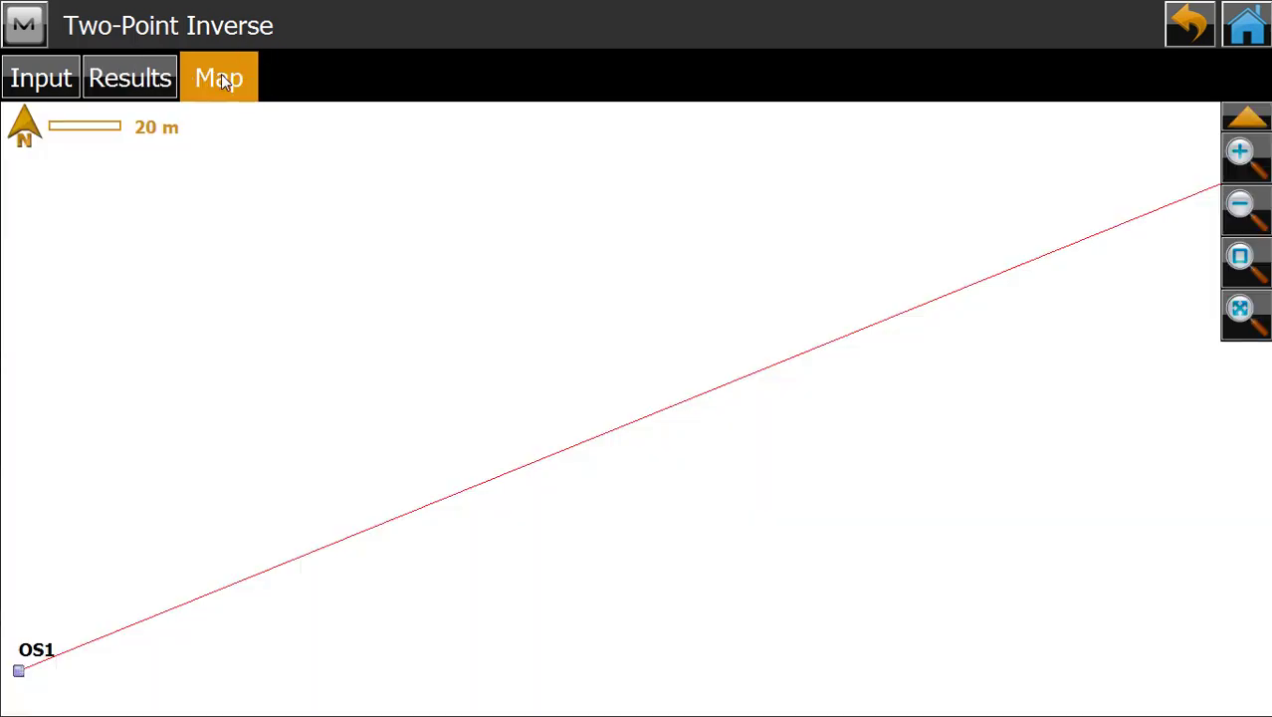
{"action": "scroll", "coordinate": [509, 384], "scroll_direction": "down", "scroll_amount": 3}
{"action": "scroll", "coordinate": [543, 393], "scroll_direction": "up", "scroll_amount": 2}
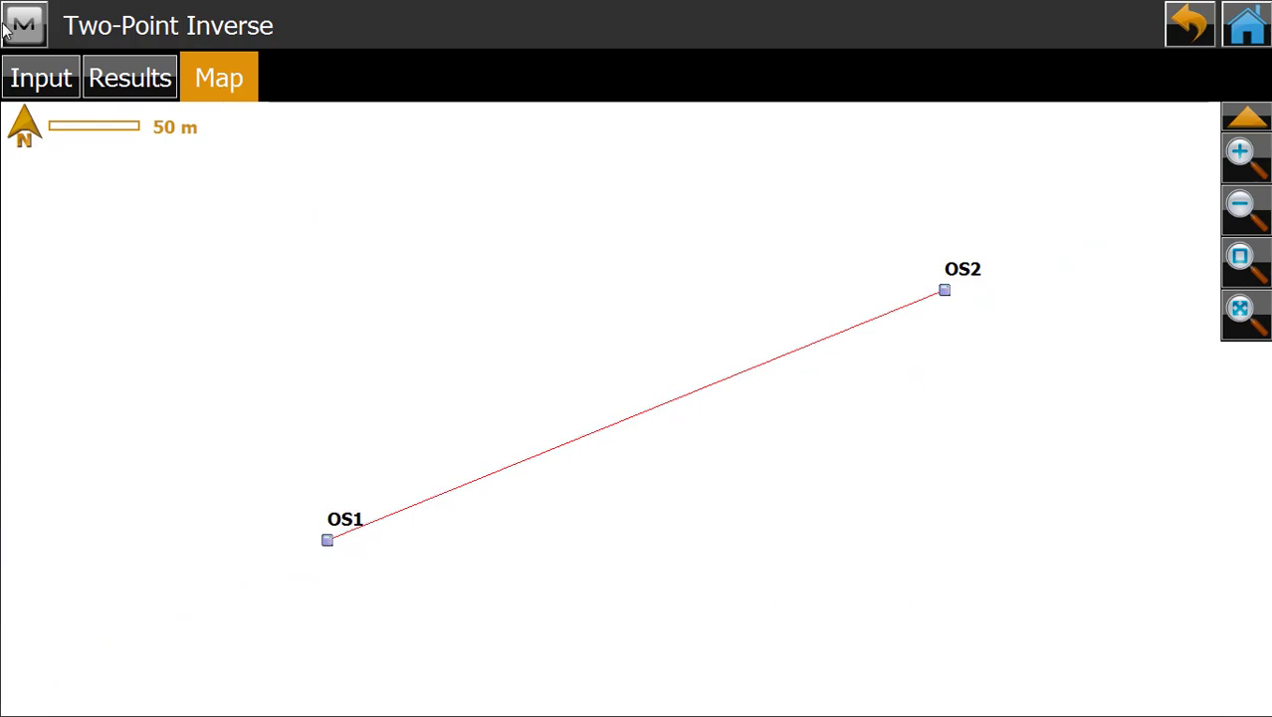
{"action": "left_click", "coordinate": [112, 80]}
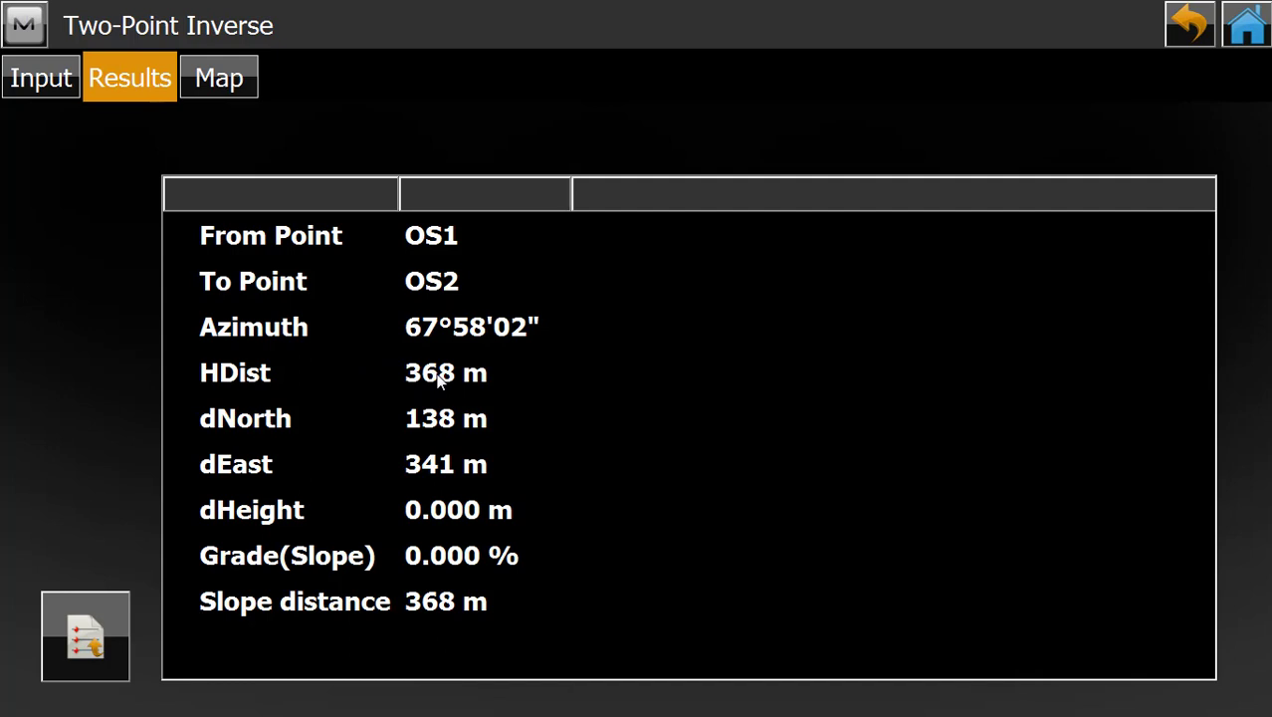
- Leave the inverse results, decline exiting the job, and open the job map
{"action": "left_click", "coordinate": [1194, 40]}
{"action": "left_click", "coordinate": [1246, 25]}
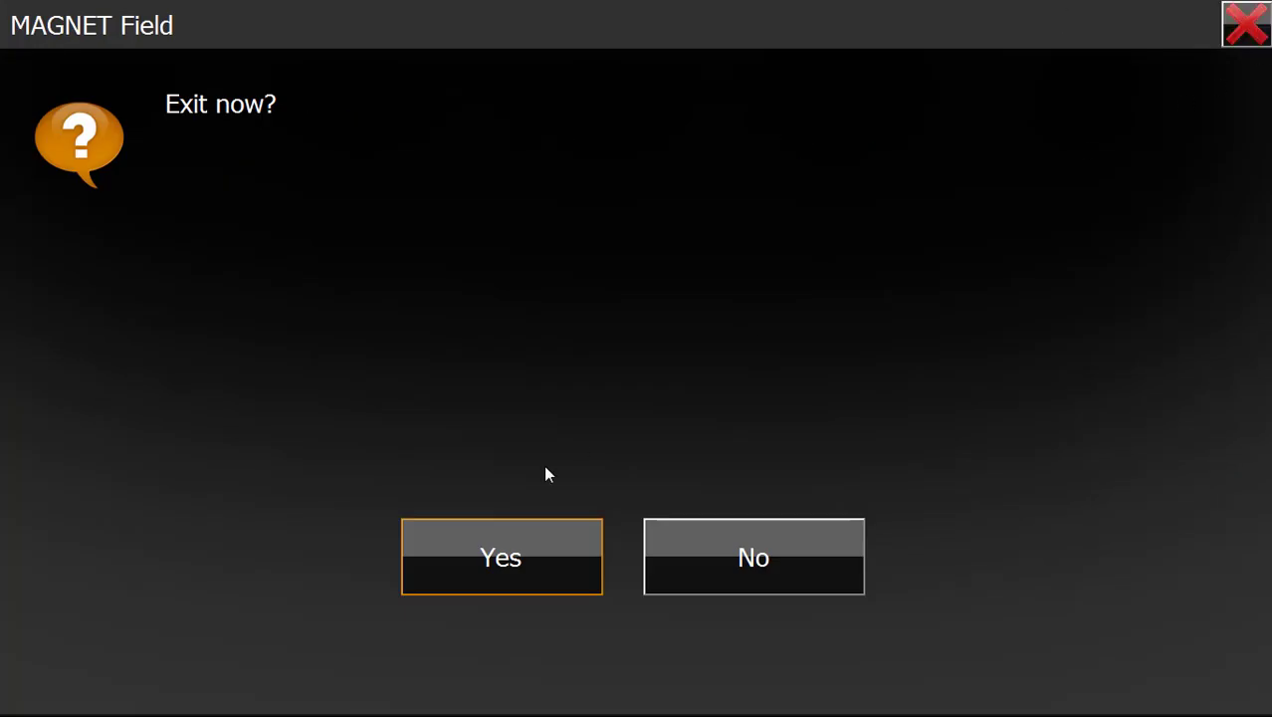
{"action": "left_click", "coordinate": [701, 527]}
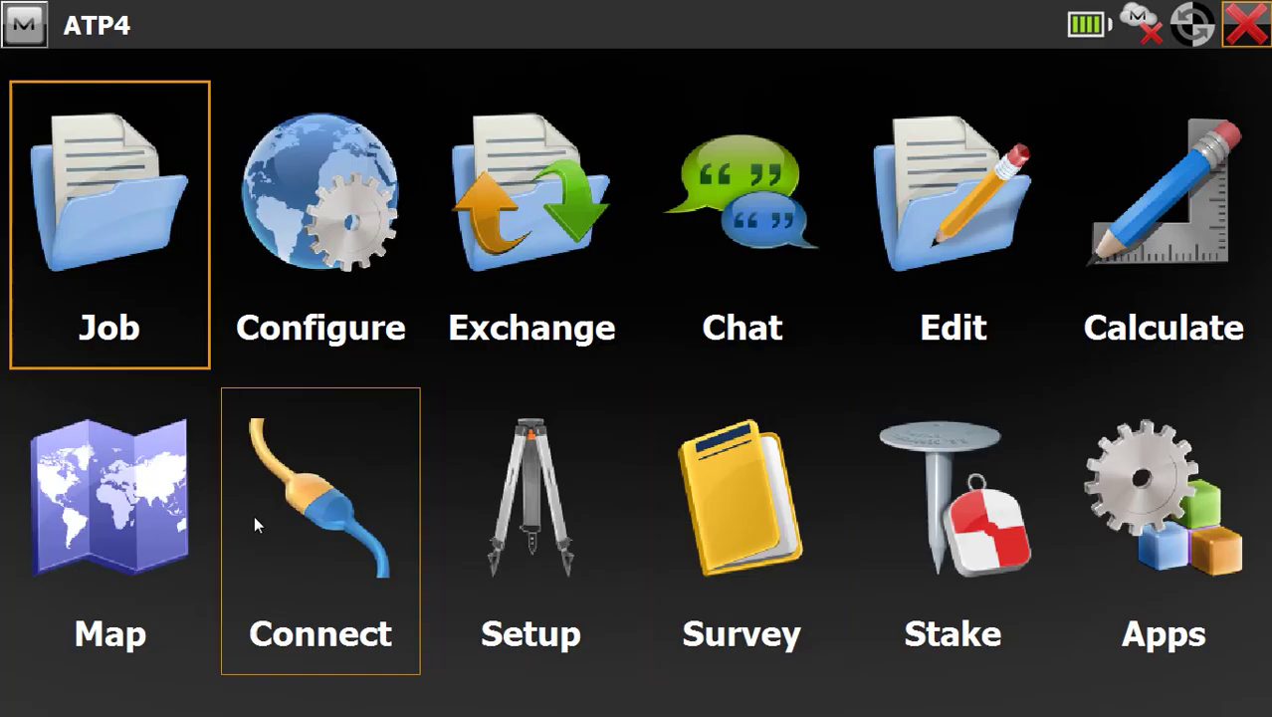
{"action": "left_click", "coordinate": [179, 511]}
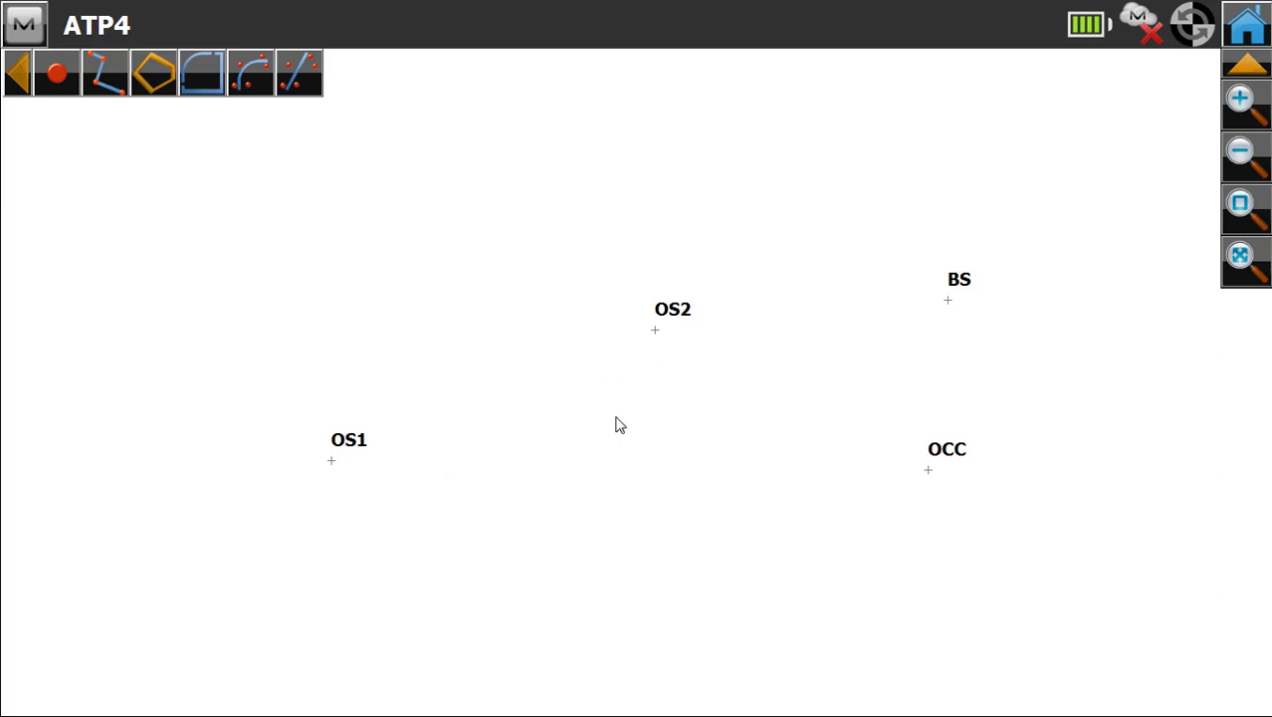
- Select OS1 and OS2 on the map and run Inverse on them from the context menu
{"action": "left_click", "coordinate": [332, 461]}
{"action": "left_click", "coordinate": [655, 331]}
{"action": "right_click", "coordinate": [677, 376]}
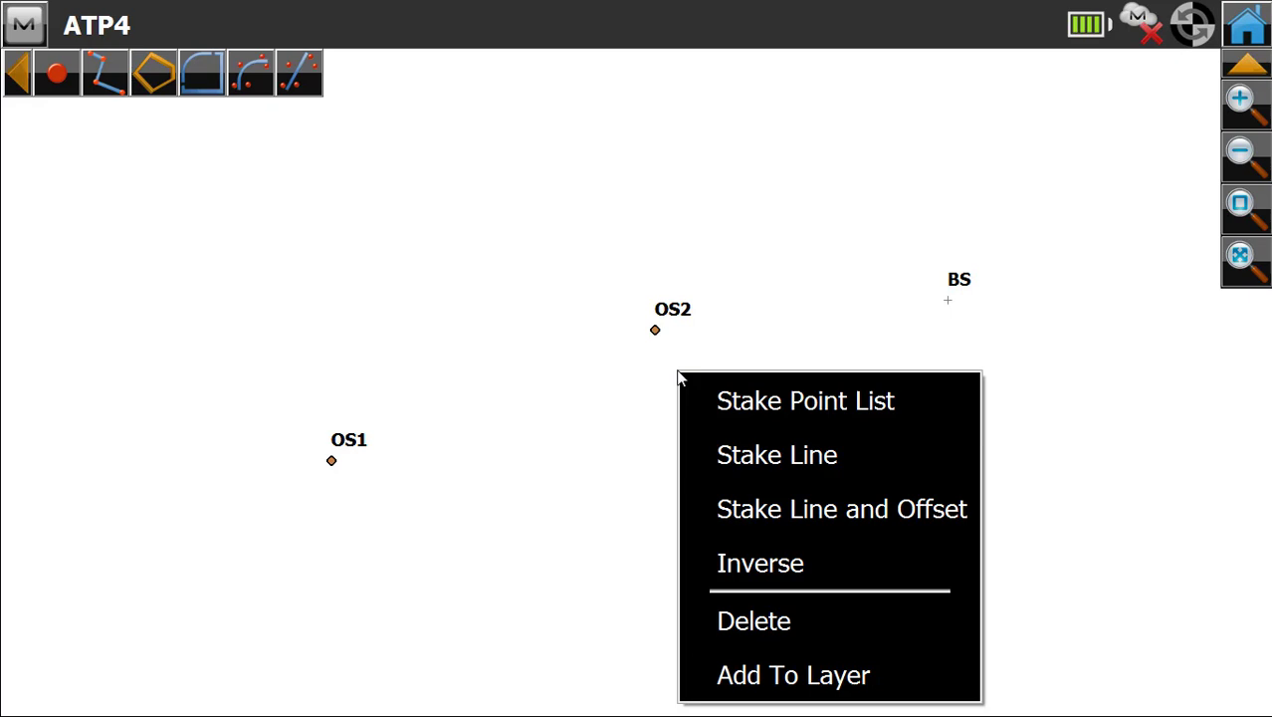
{"action": "left_click", "coordinate": [777, 564]}
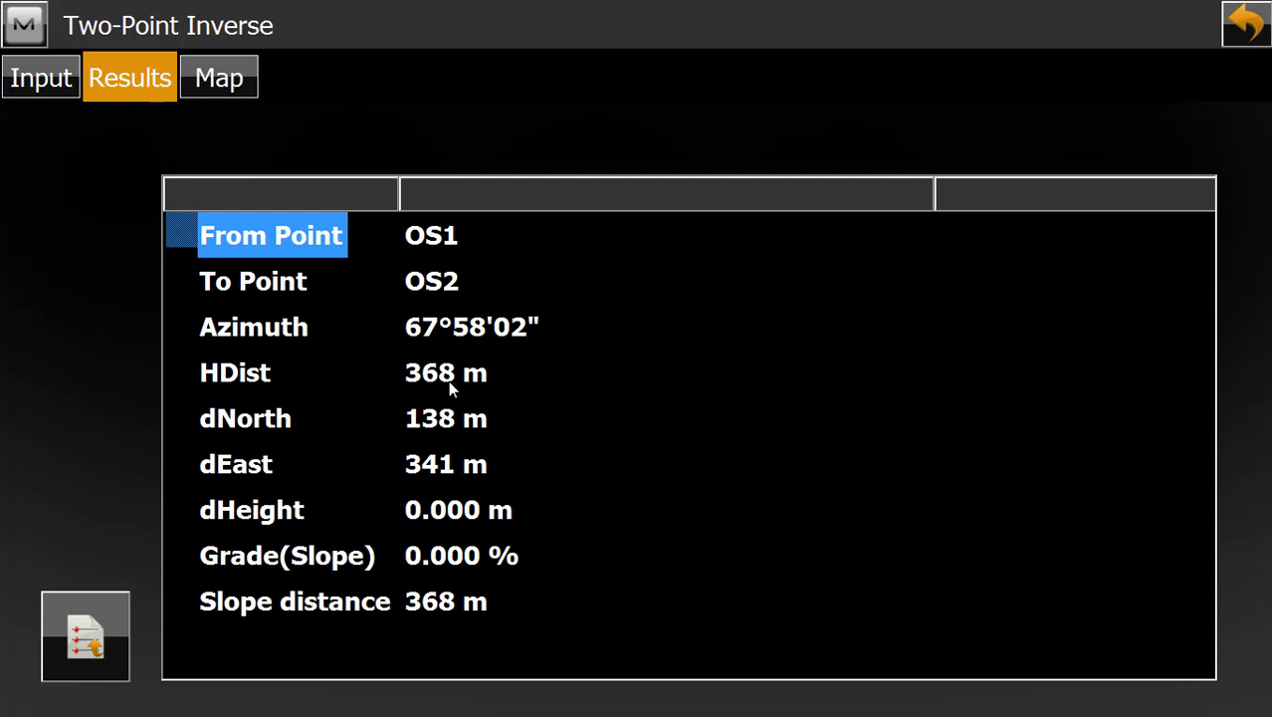
{"action": "left_click", "coordinate": [1256, 32]}
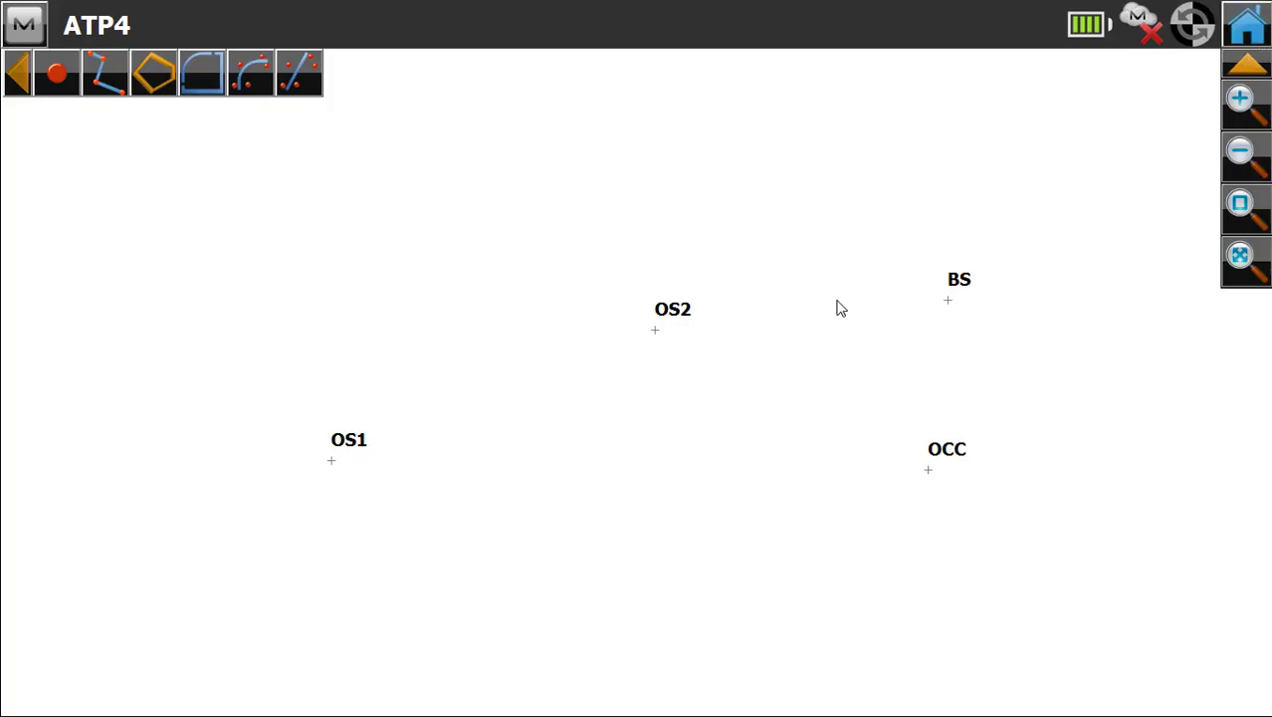
- Open job ATP3's map and zoom to show OS1, OS2, OS3, OS4, BS and OCC
{"action": "left_click", "coordinate": [1246, 24]}
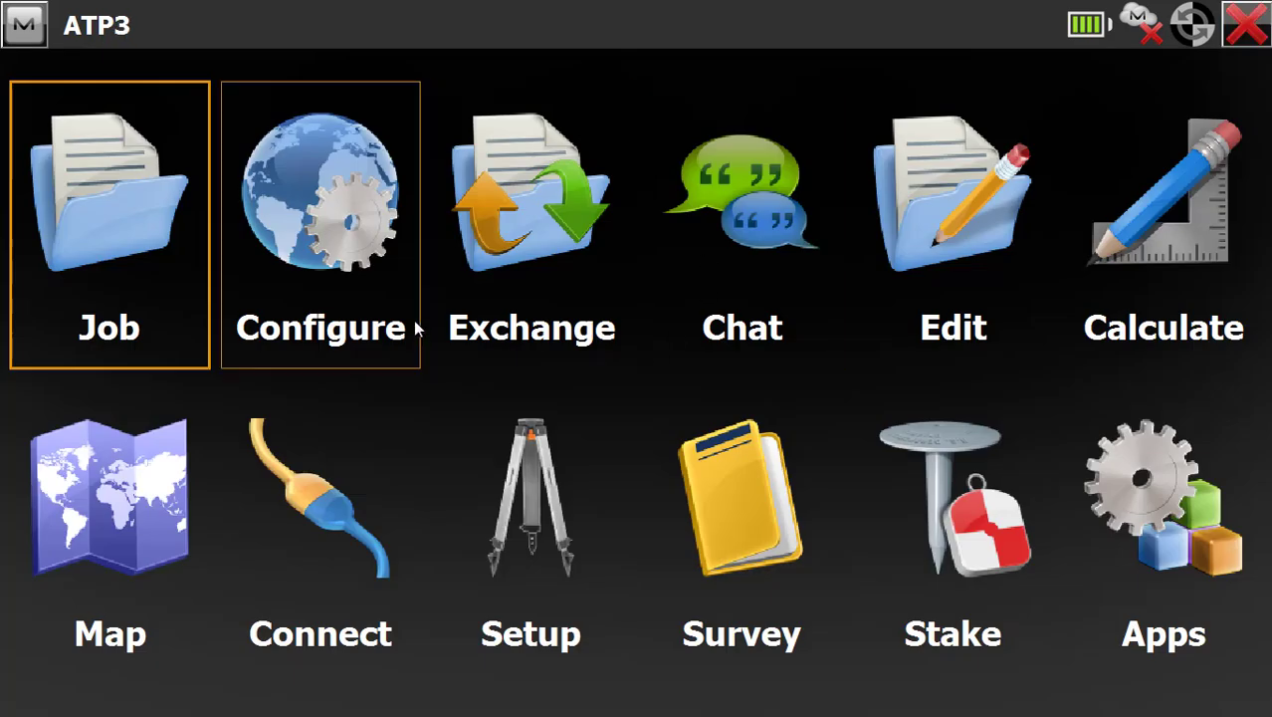
{"action": "left_click", "coordinate": [173, 517]}
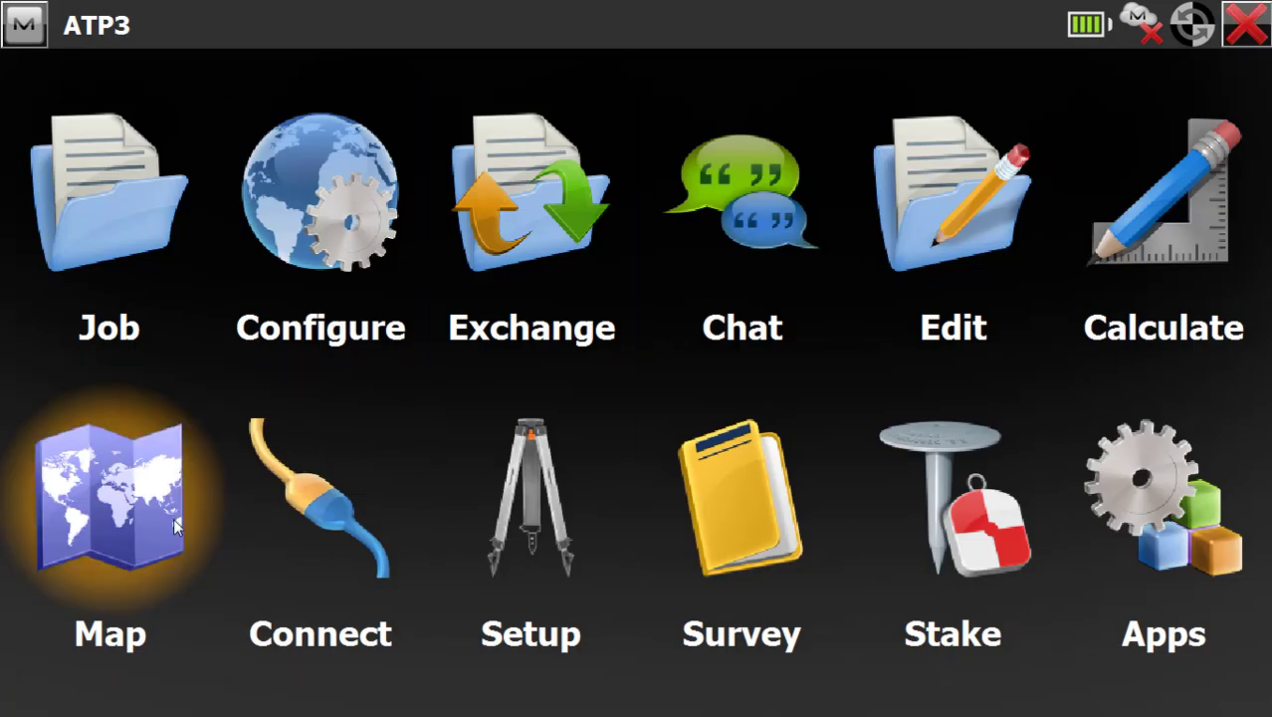
{"action": "scroll", "coordinate": [659, 453], "scroll_direction": "down", "scroll_amount": 2}
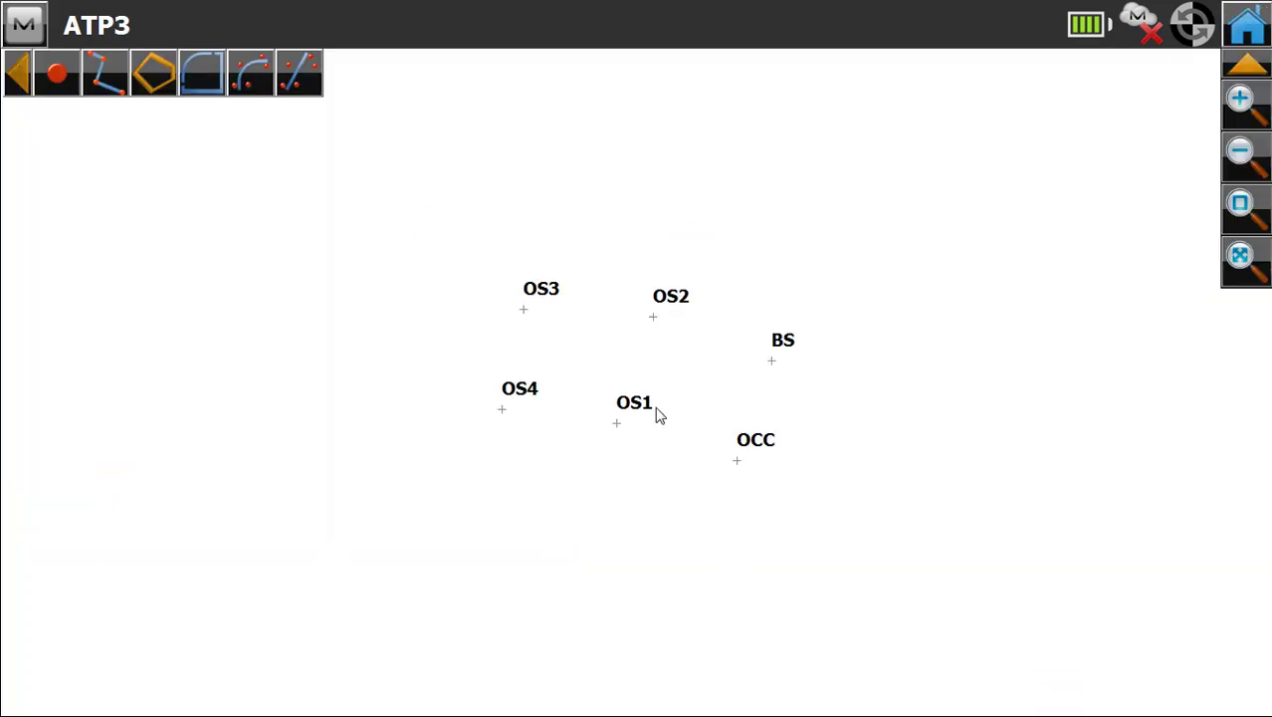
{"action": "scroll", "coordinate": [667, 363], "scroll_direction": "up", "scroll_amount": 2}
{"action": "scroll", "coordinate": [662, 363], "scroll_direction": "down", "scroll_amount": 1}
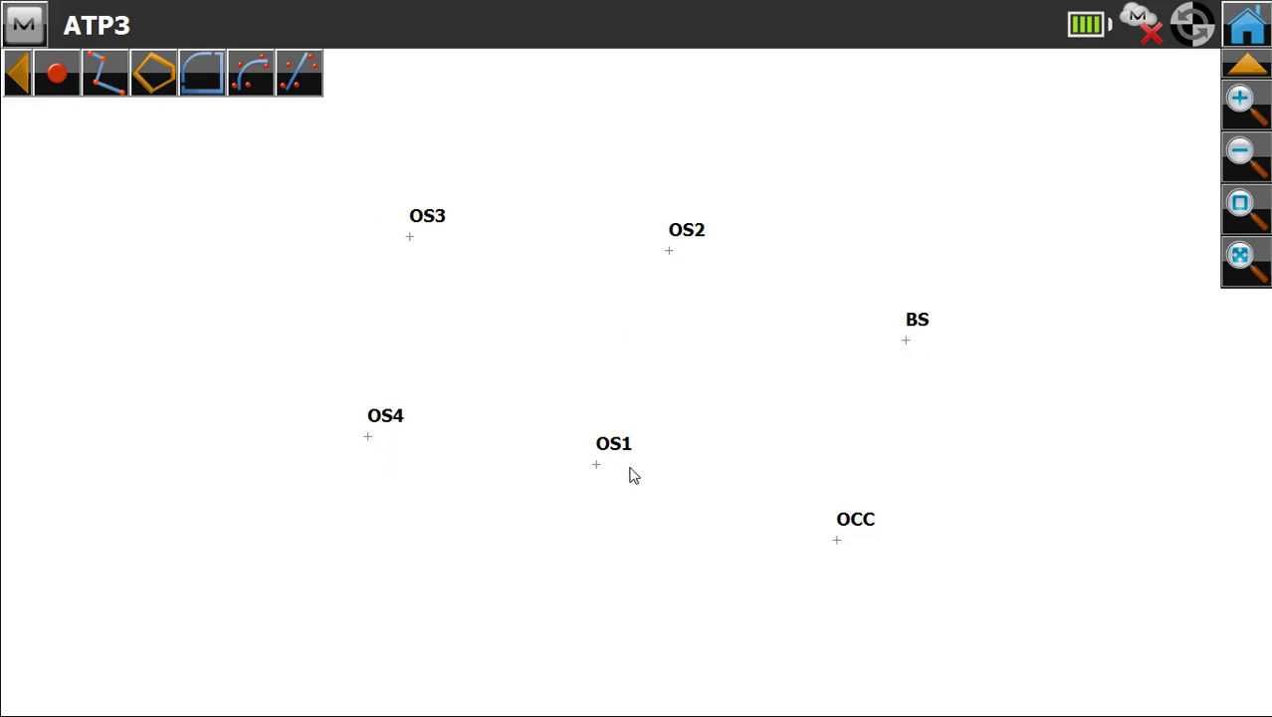
- Draw a polyline through OS1, OS2, OS3, OS4 and back to OS1 to close it
{"action": "left_click", "coordinate": [101, 86]}
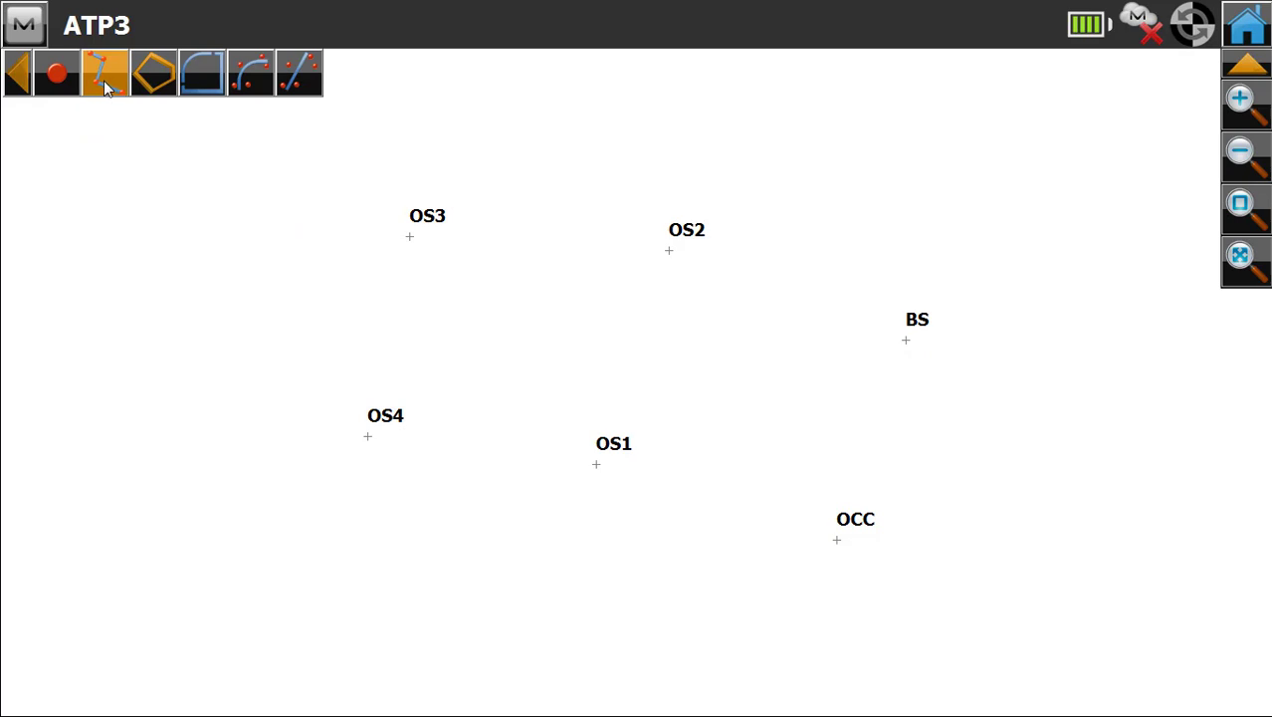
{"action": "left_click", "coordinate": [115, 80]}
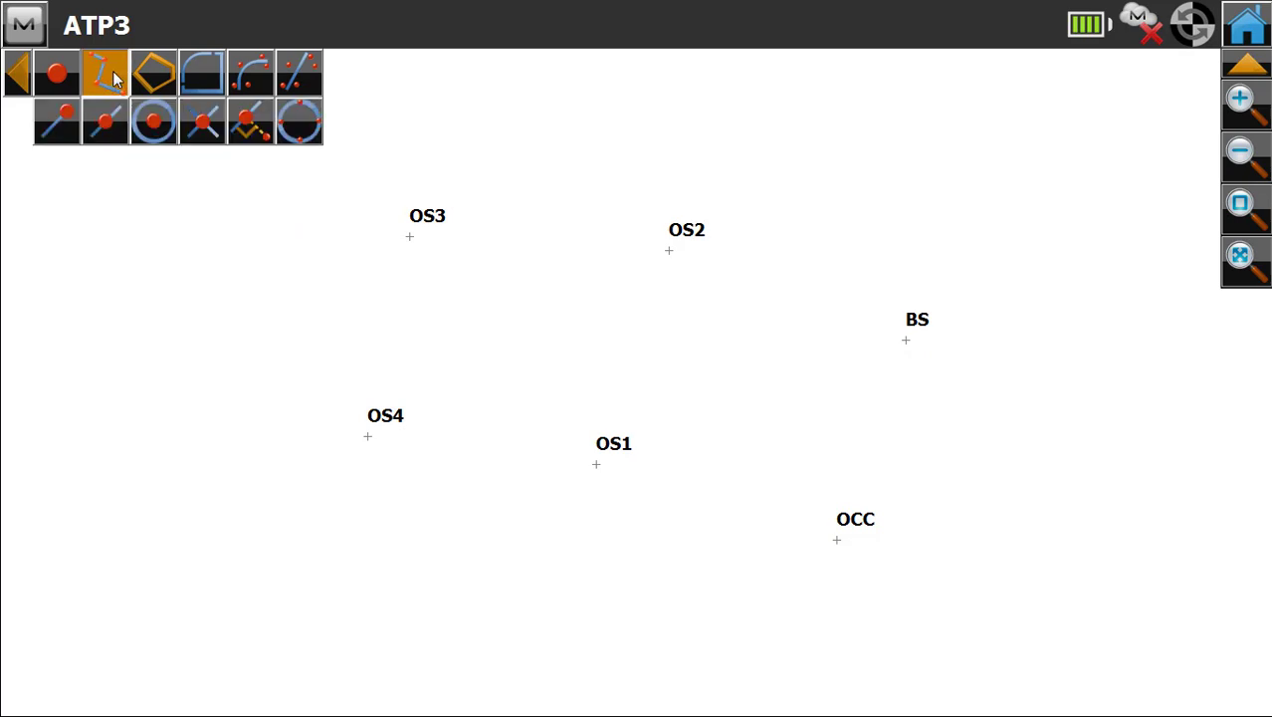
{"action": "left_click", "coordinate": [596, 465]}
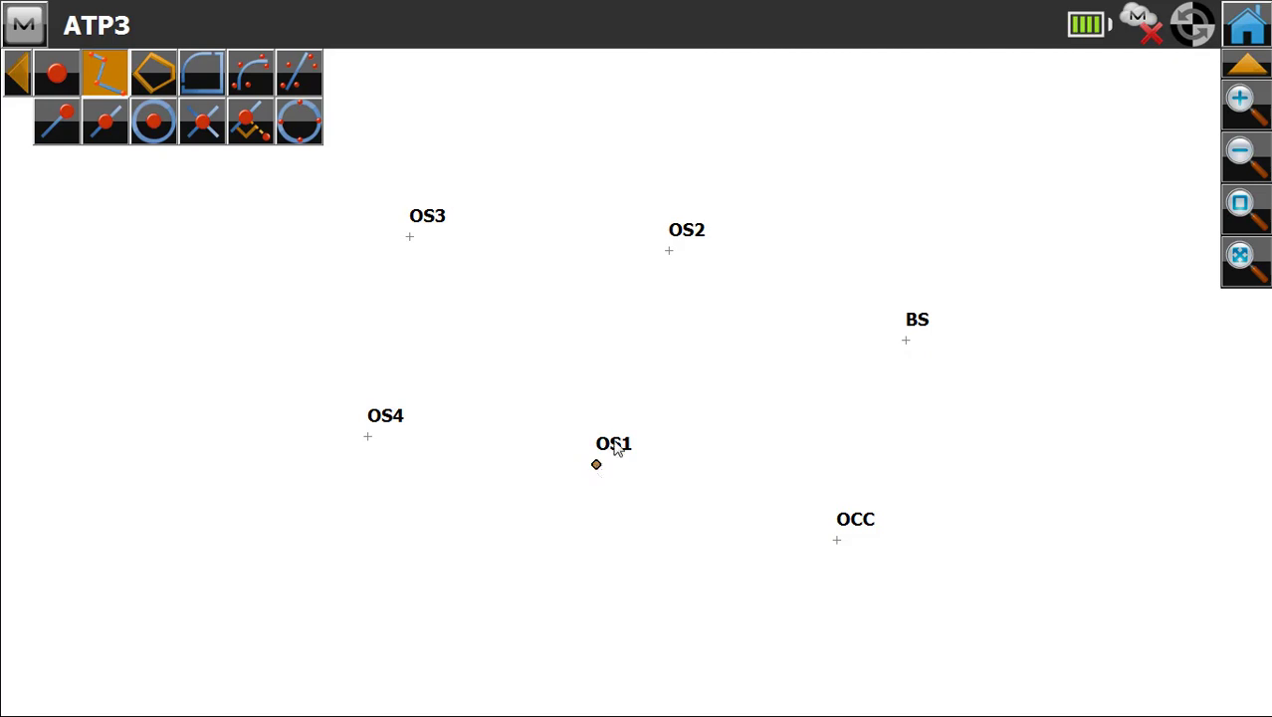
{"action": "left_click", "coordinate": [666, 251]}
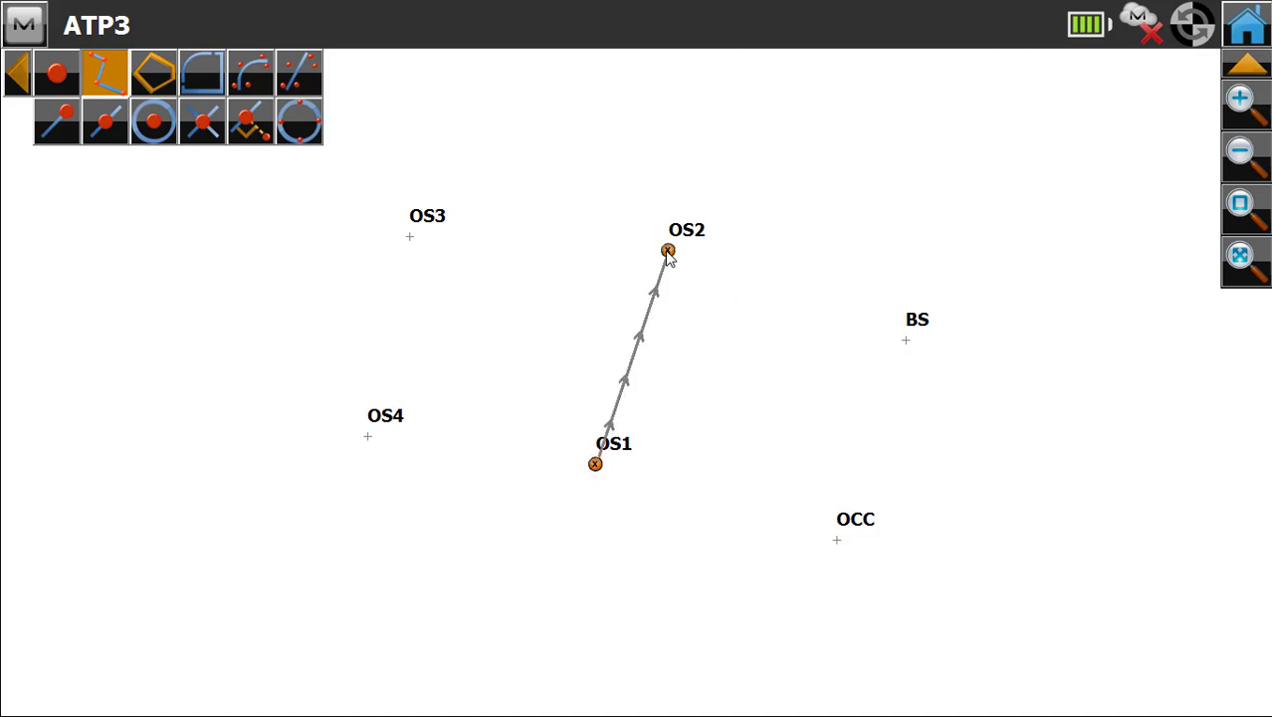
{"action": "left_click", "coordinate": [408, 237]}
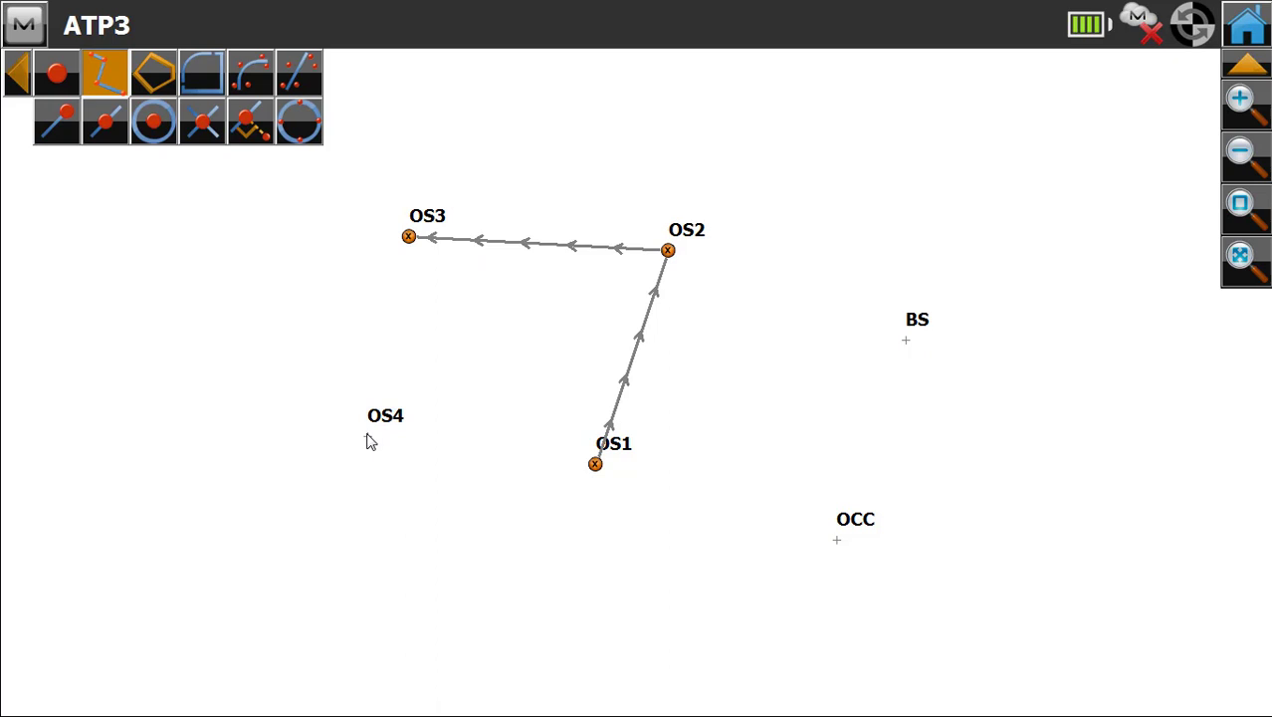
{"action": "left_click", "coordinate": [367, 437]}
{"action": "left_click", "coordinate": [596, 465]}
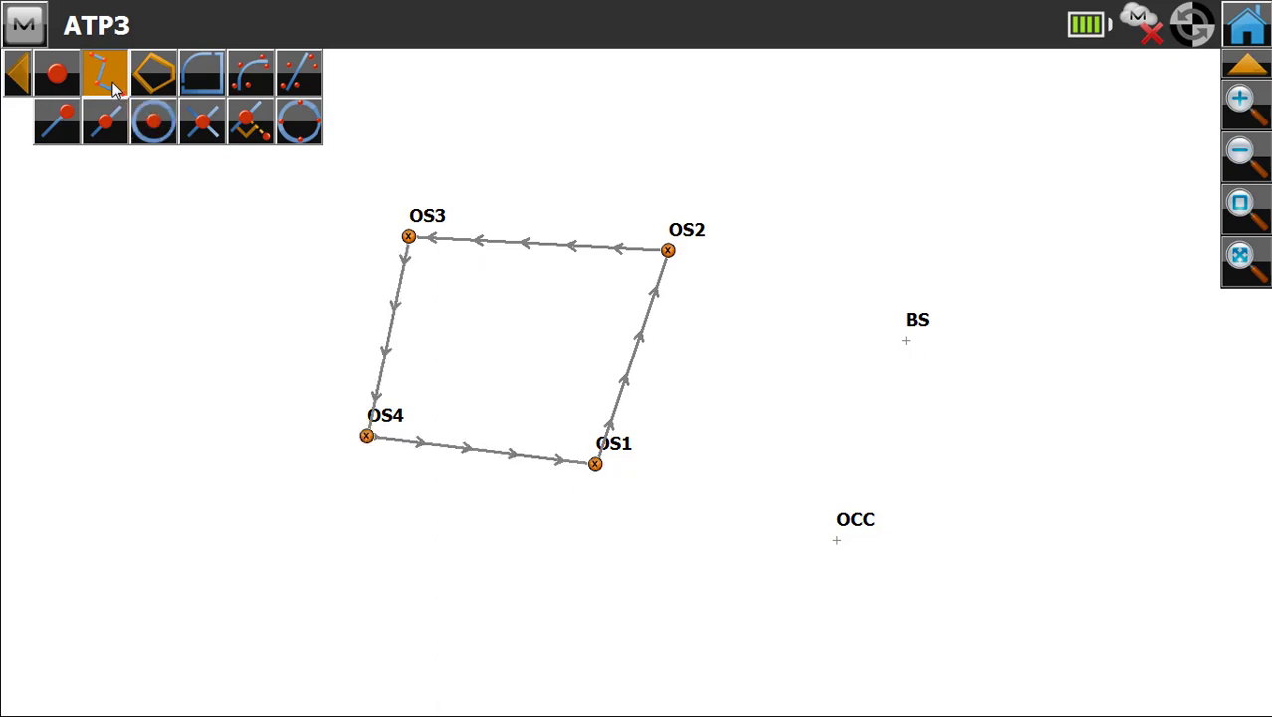
{"action": "left_click", "coordinate": [110, 70]}
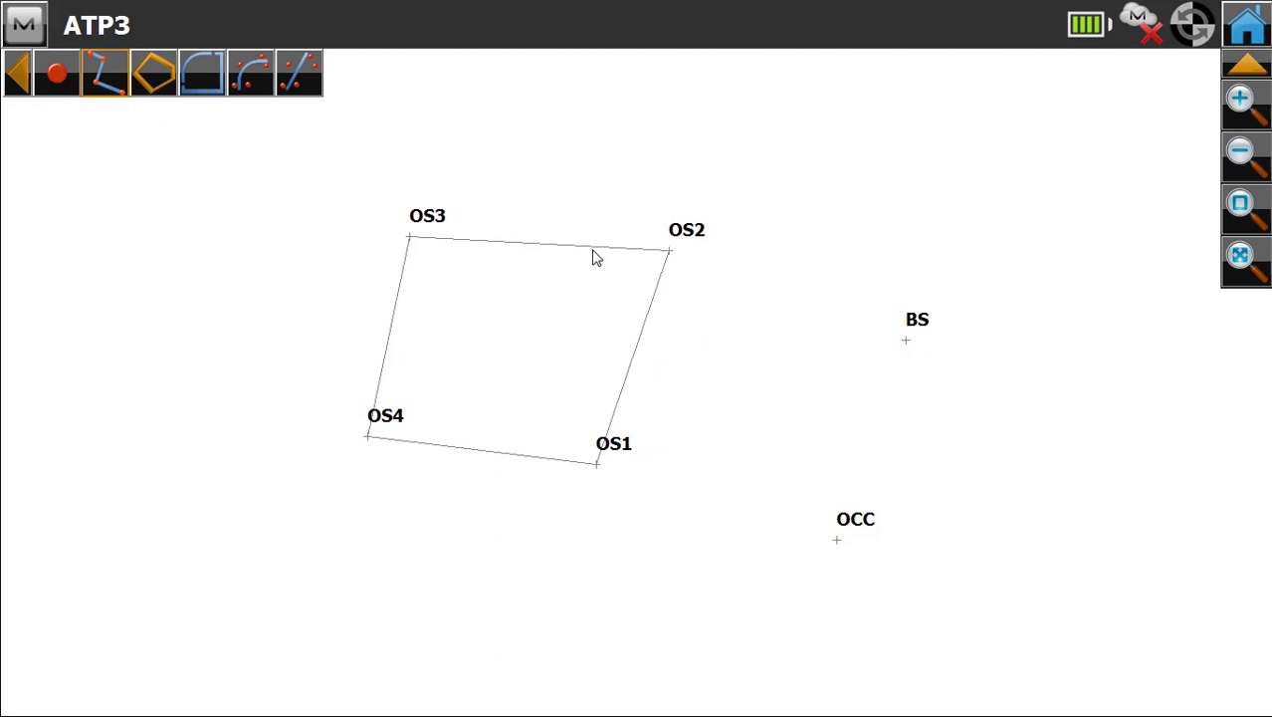
{"action": "left_click", "coordinate": [1246, 24]}
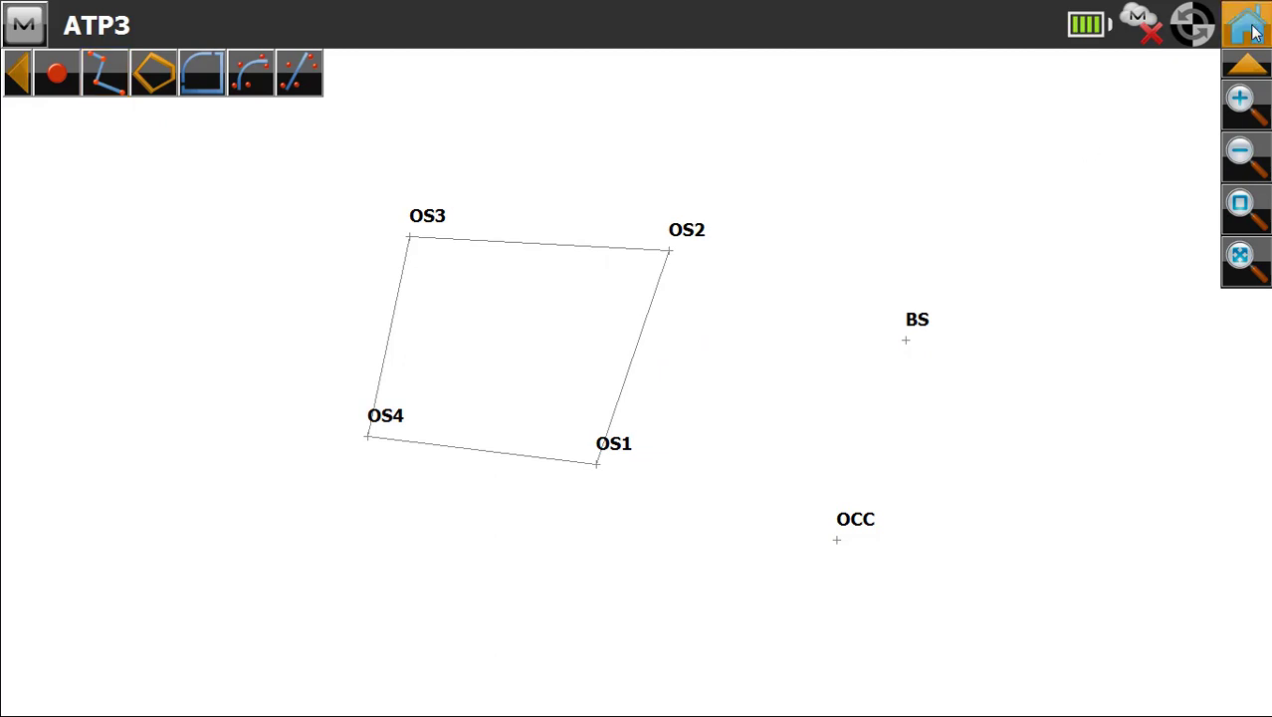
- Inverse linework 1 by name: 4 segments, 880 m horizontal length, area 47233 Sq.m
{"action": "left_click", "coordinate": [1122, 251]}
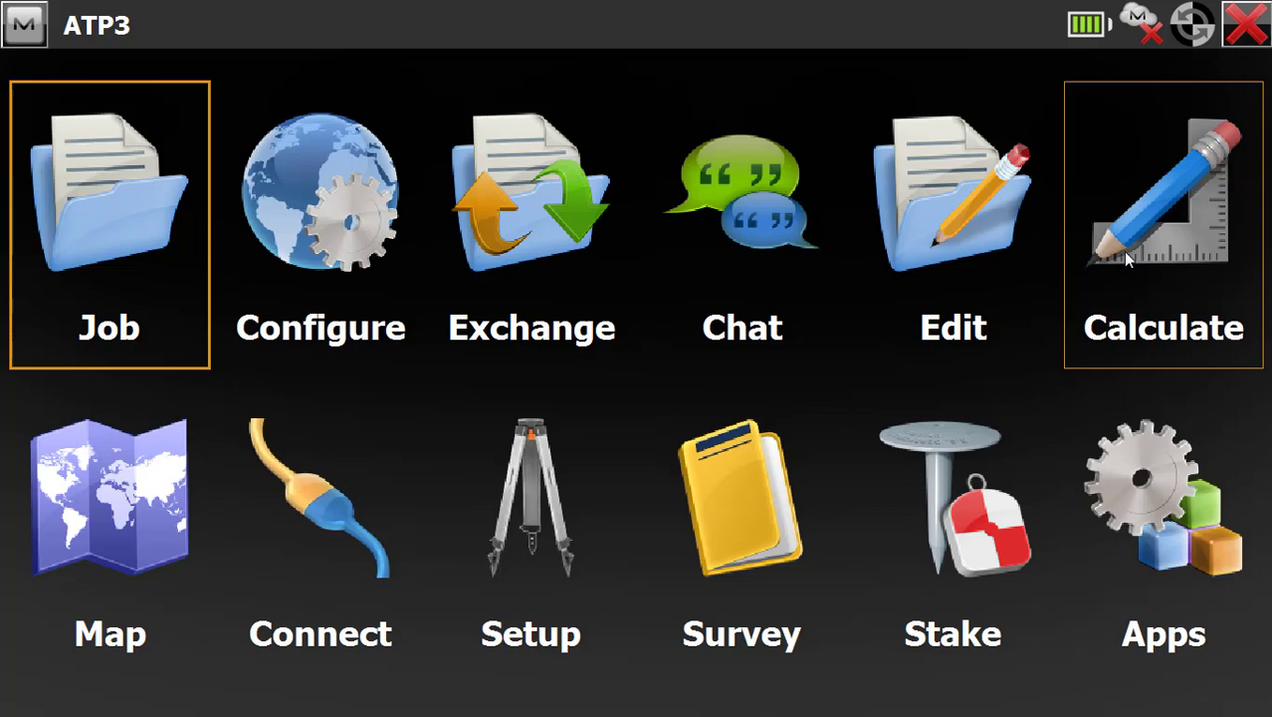
{"action": "left_click", "coordinate": [34, 278]}
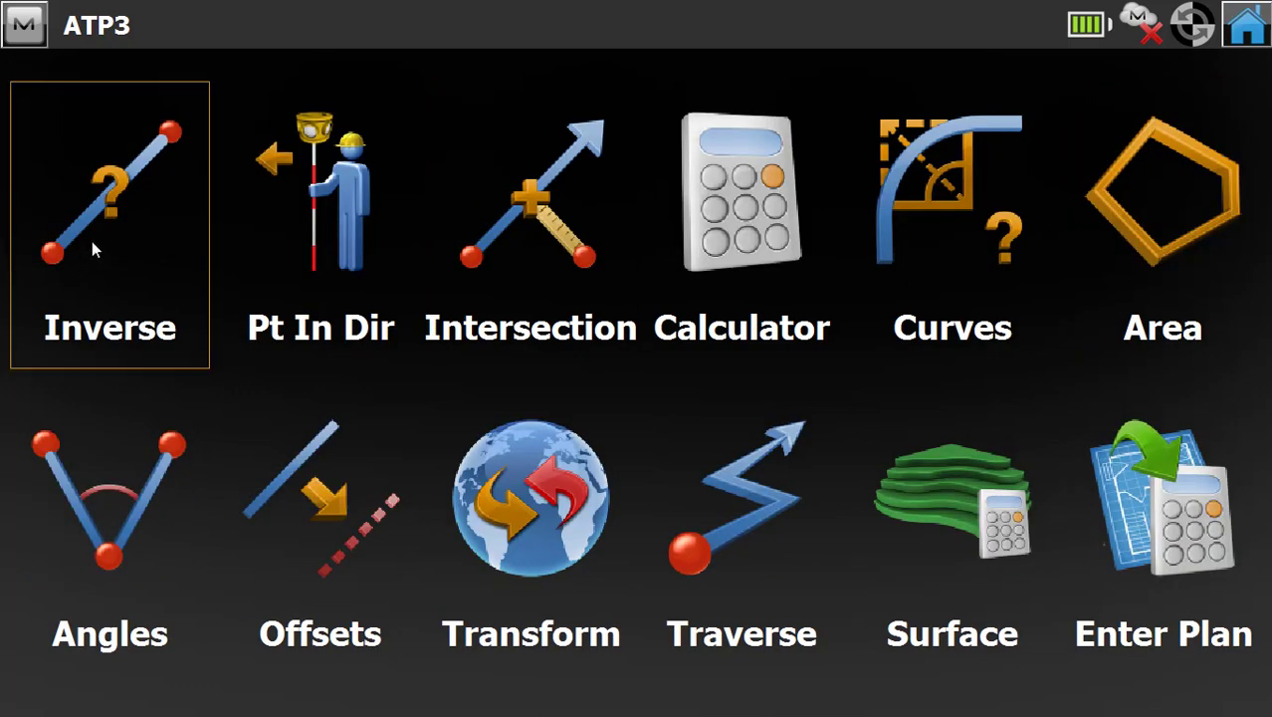
{"action": "left_click", "coordinate": [115, 517]}
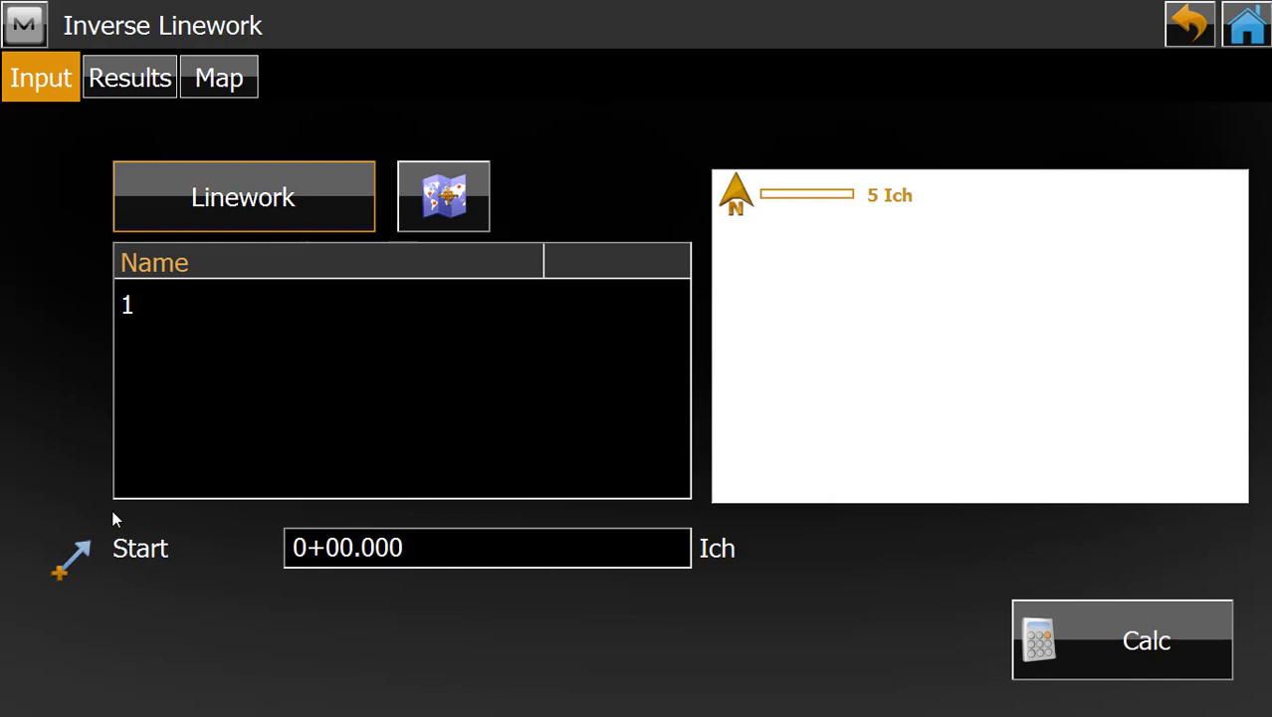
{"action": "left_click", "coordinate": [249, 216]}
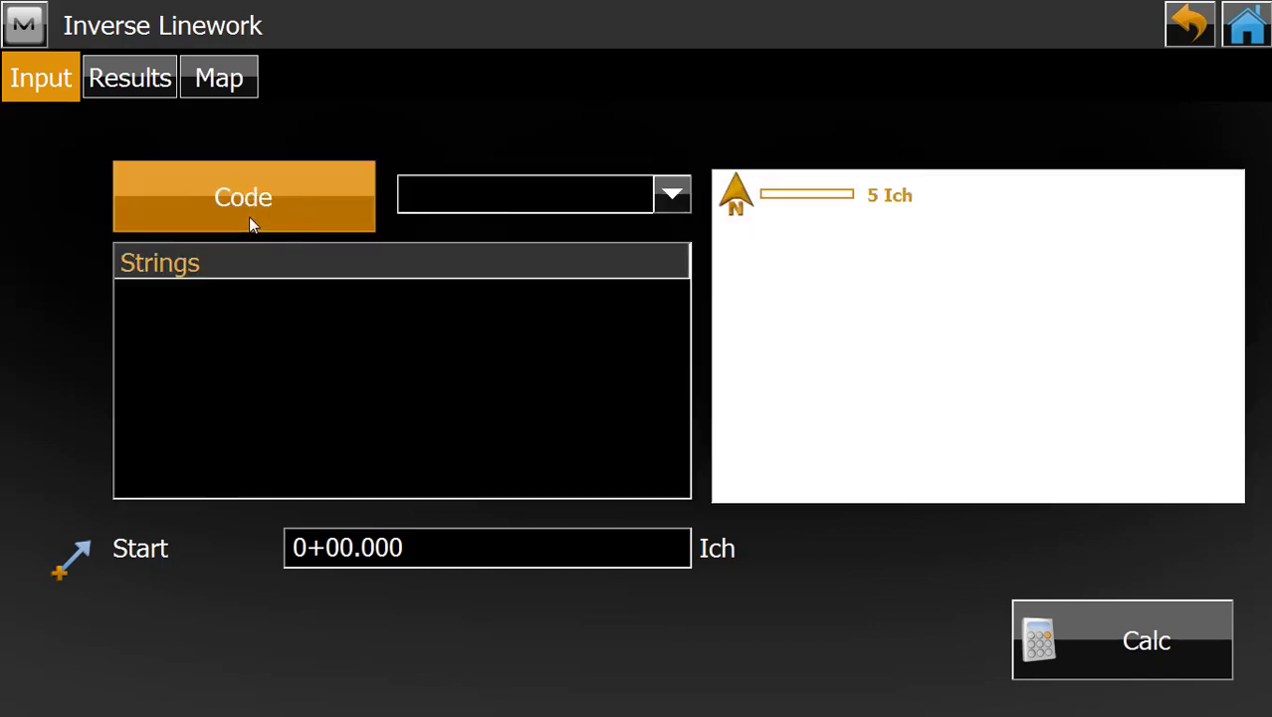
{"action": "left_click", "coordinate": [269, 195]}
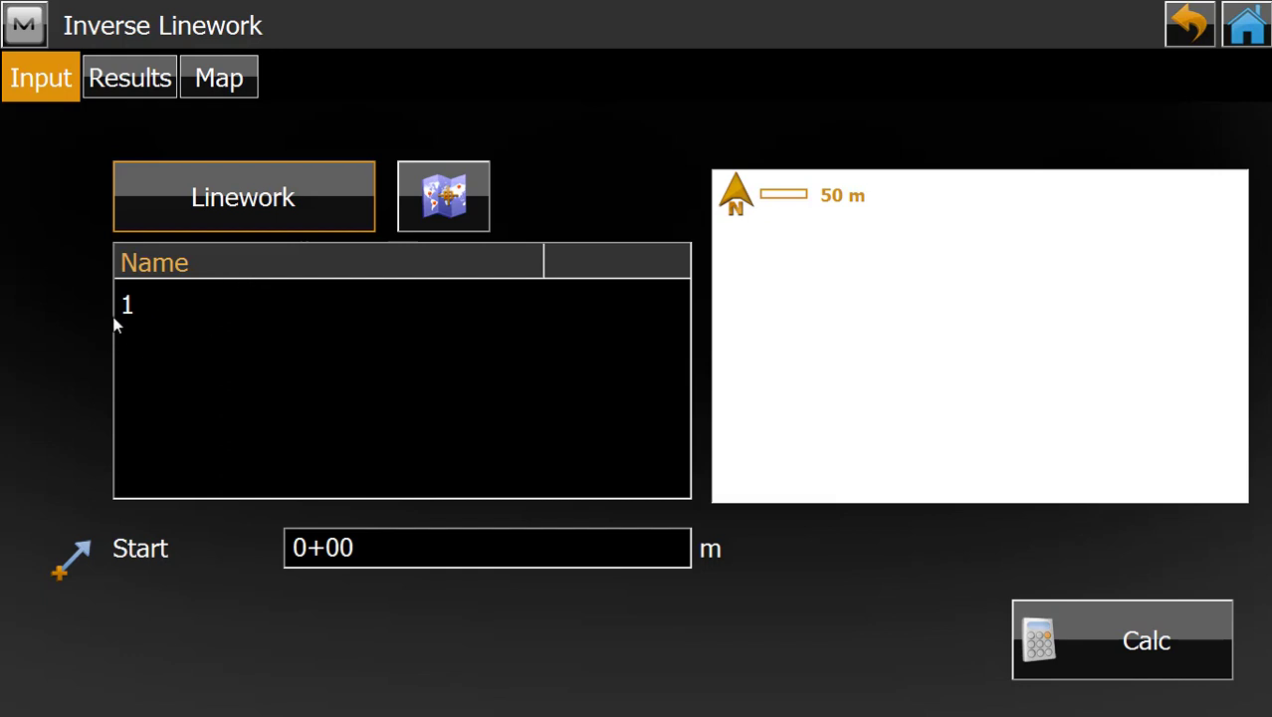
{"action": "left_click", "coordinate": [140, 308]}
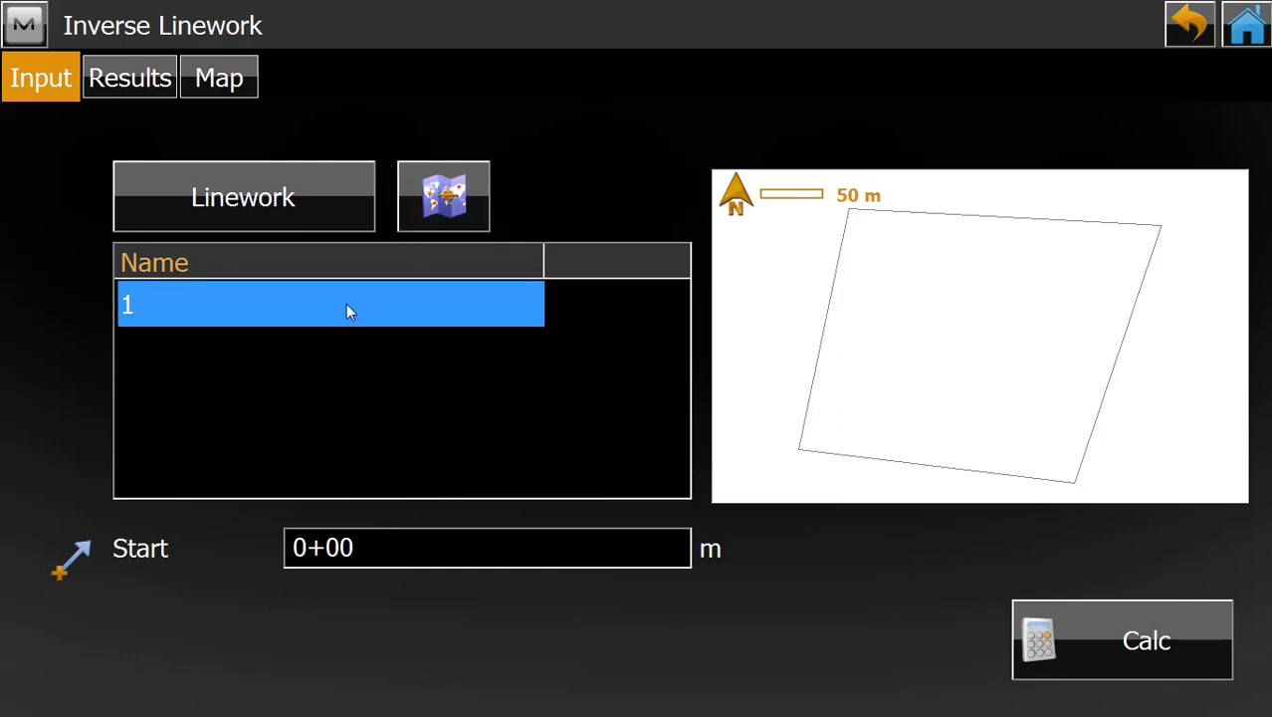
{"action": "left_click", "coordinate": [1129, 655]}
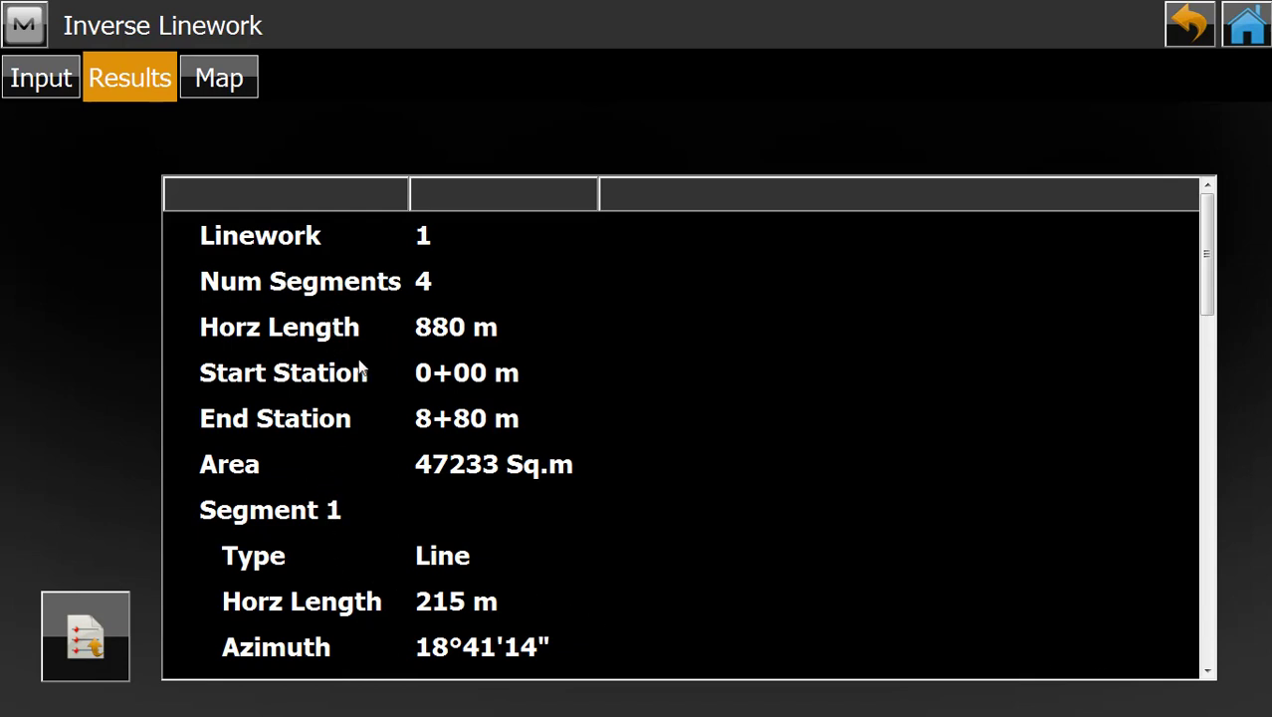
{"action": "scroll", "coordinate": [324, 518], "scroll_direction": "down", "scroll_amount": 1}
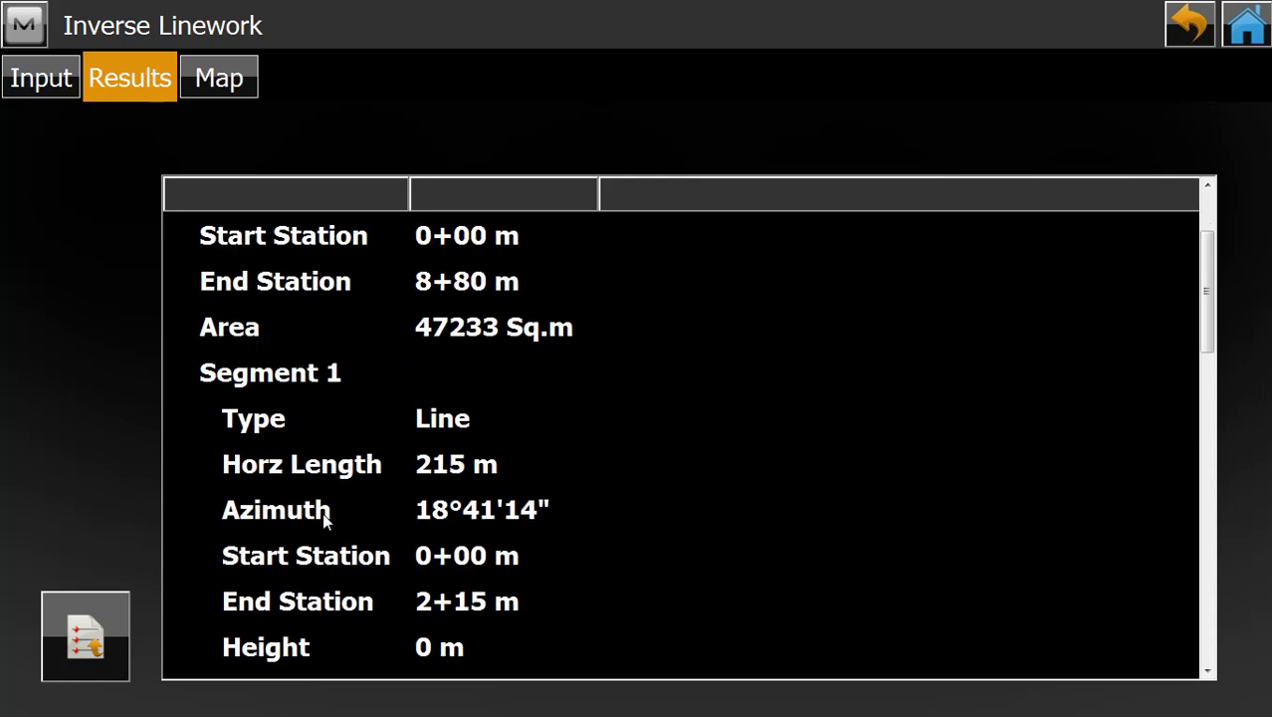
{"action": "scroll", "coordinate": [340, 495], "scroll_direction": "down", "scroll_amount": 2}
{"action": "scroll", "coordinate": [341, 502], "scroll_direction": "down", "scroll_amount": 1}
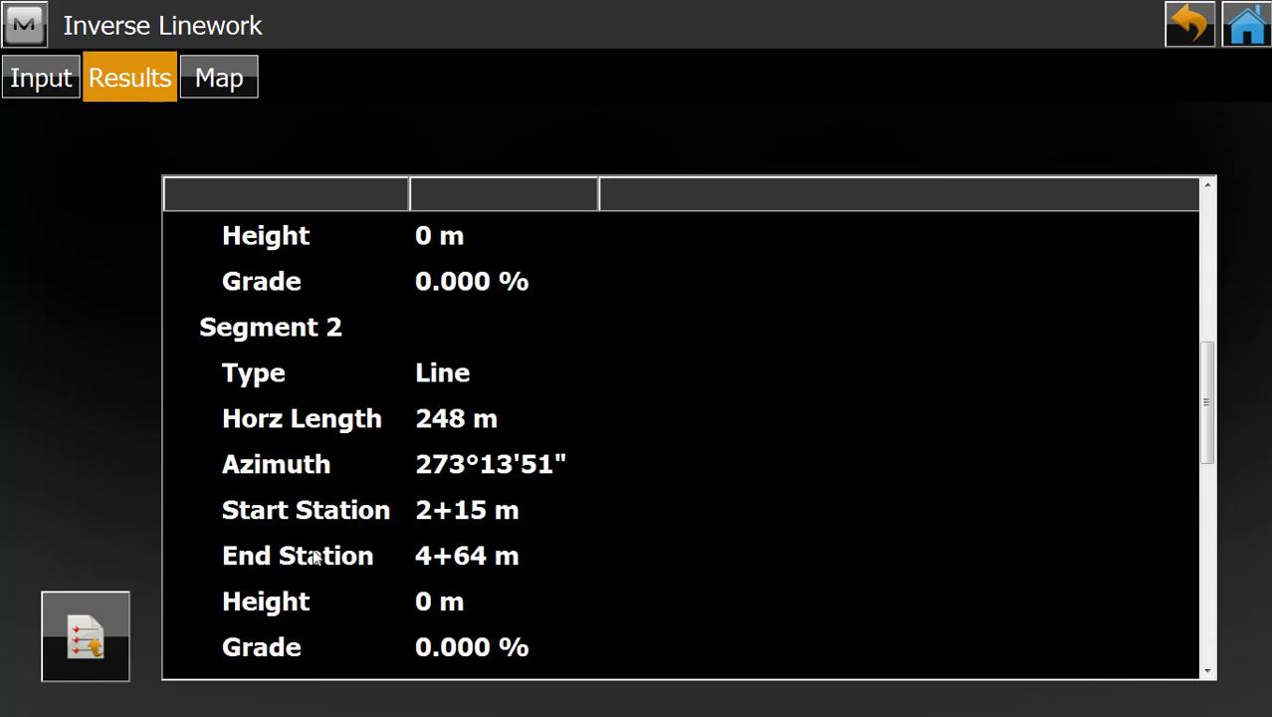
{"action": "scroll", "coordinate": [327, 457], "scroll_direction": "down", "scroll_amount": 2}
{"action": "scroll", "coordinate": [307, 428], "scroll_direction": "down", "scroll_amount": 2}
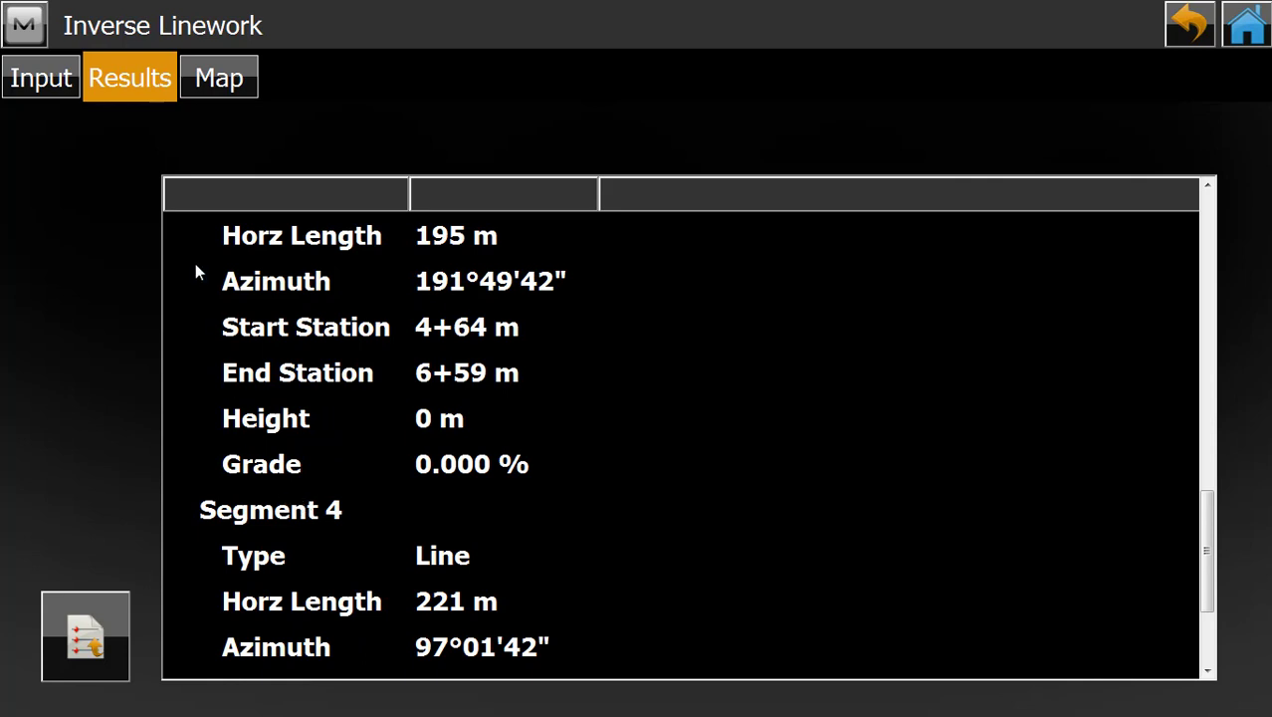
{"action": "left_click", "coordinate": [212, 80]}
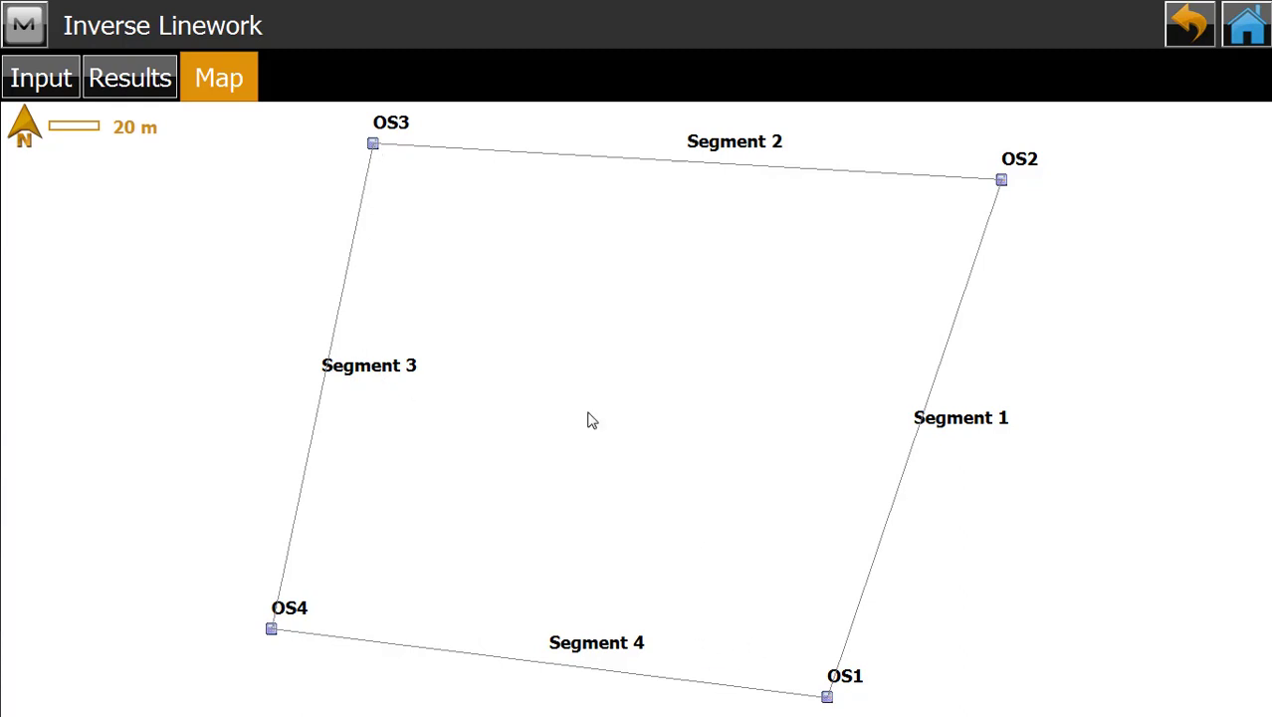
{"action": "left_click", "coordinate": [131, 80]}
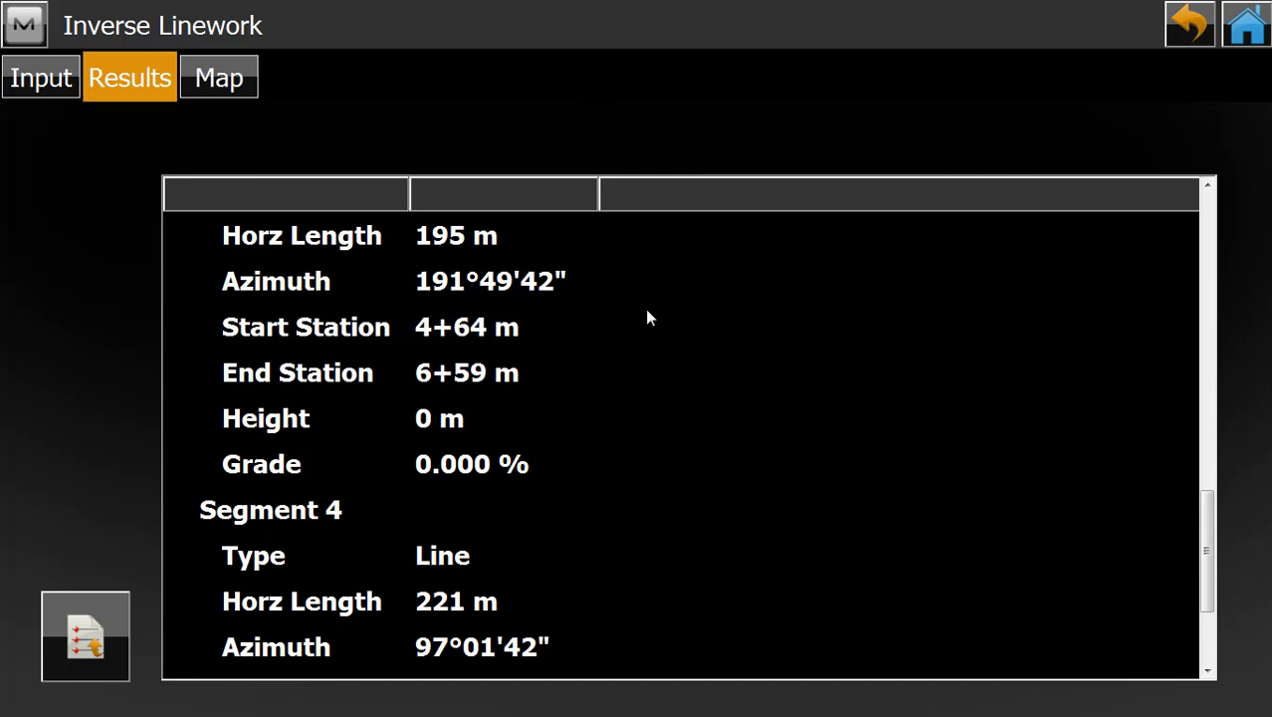
{"action": "scroll", "coordinate": [575, 342], "scroll_direction": "up", "scroll_amount": 2}
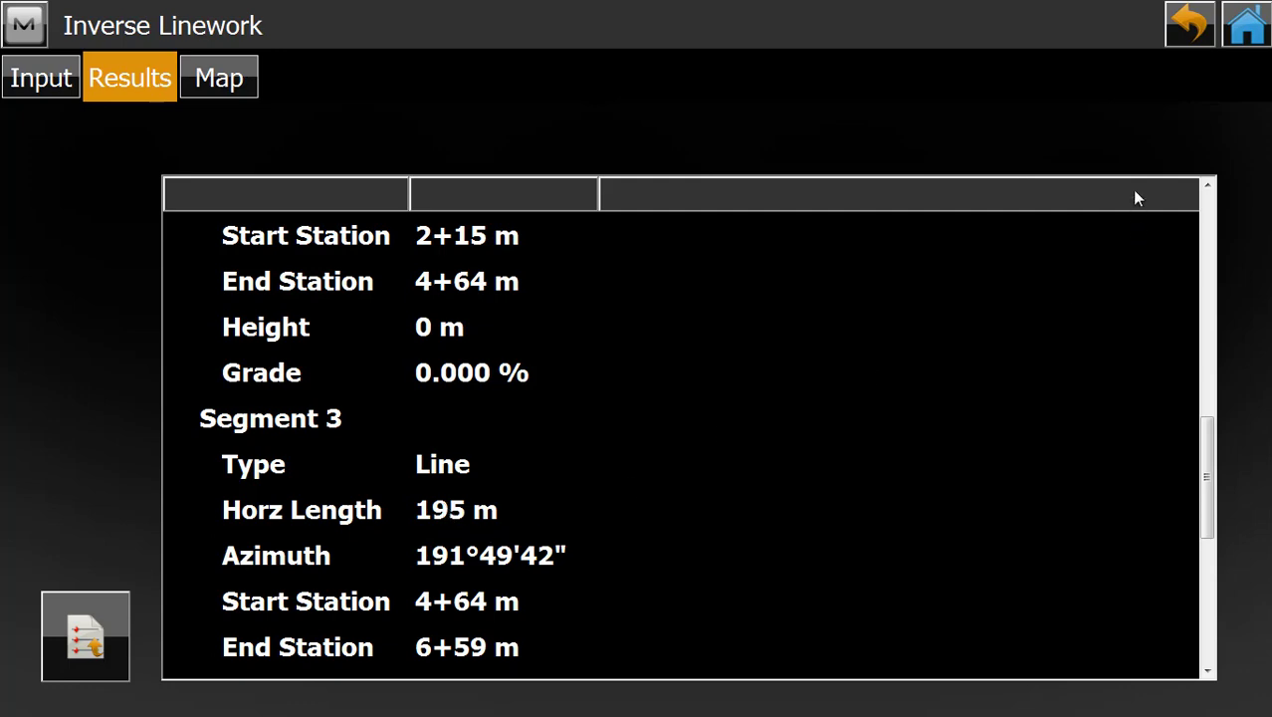
- Inverse the closed linework from the ATP3 map's right-click menu, showing Segment 1 as 215 m at 18°41'14"
{"action": "left_click", "coordinate": [1241, 22]}
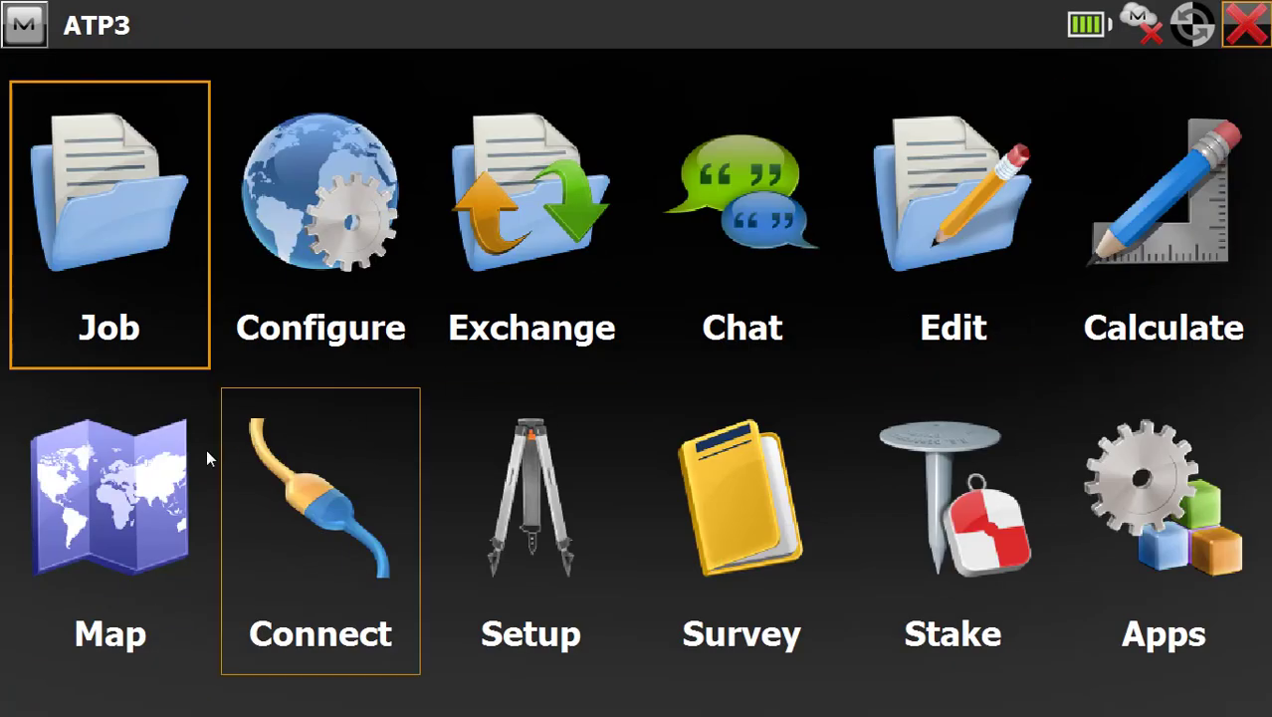
{"action": "left_click", "coordinate": [181, 489]}
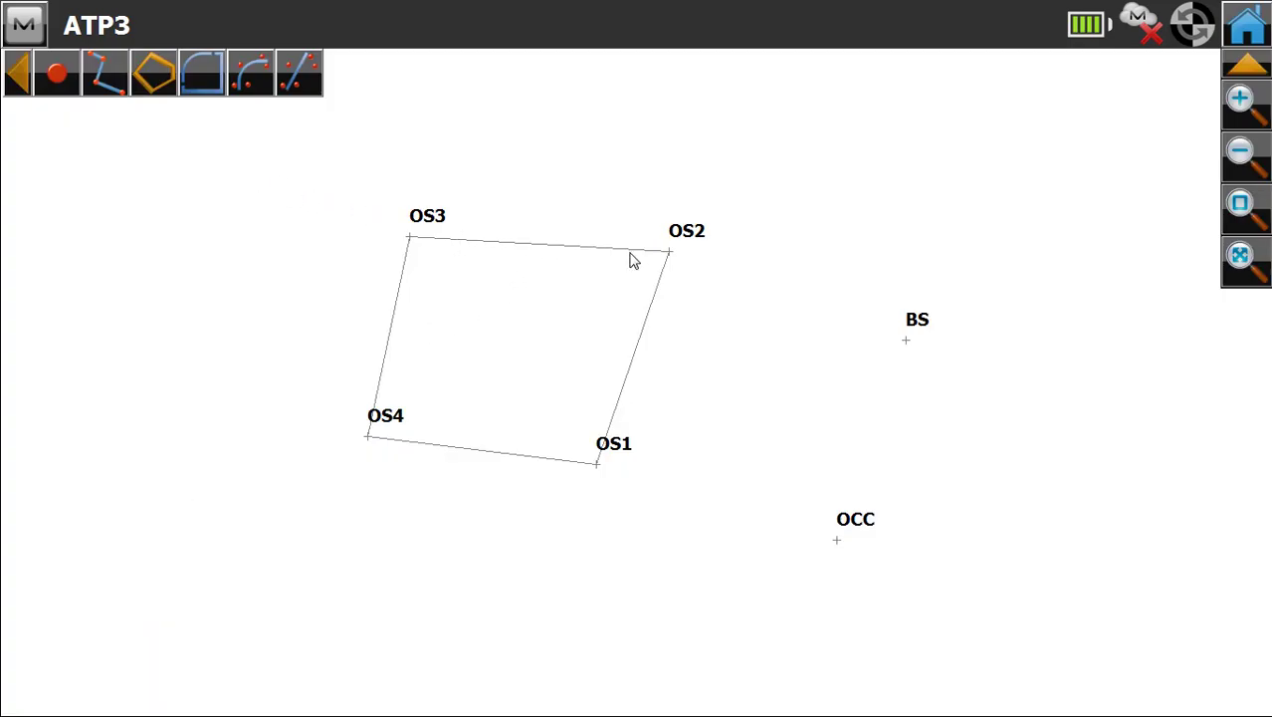
{"action": "left_click", "coordinate": [467, 245]}
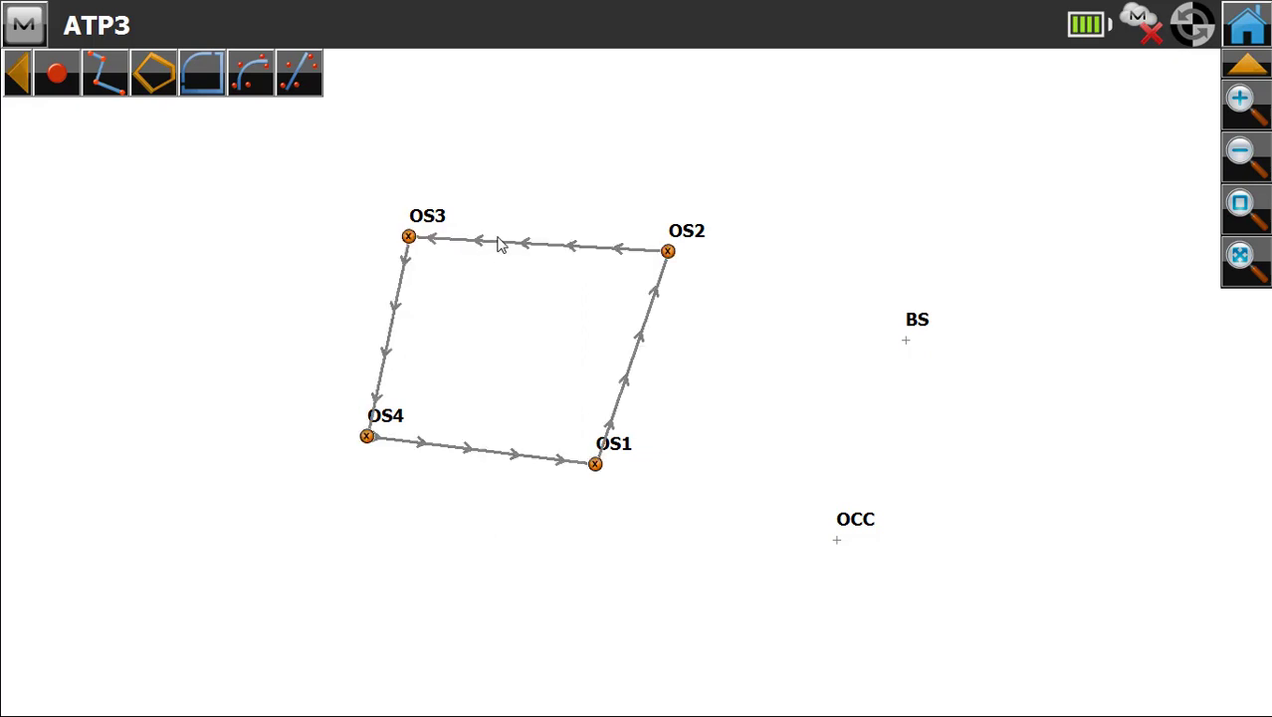
{"action": "right_click", "coordinate": [582, 221]}
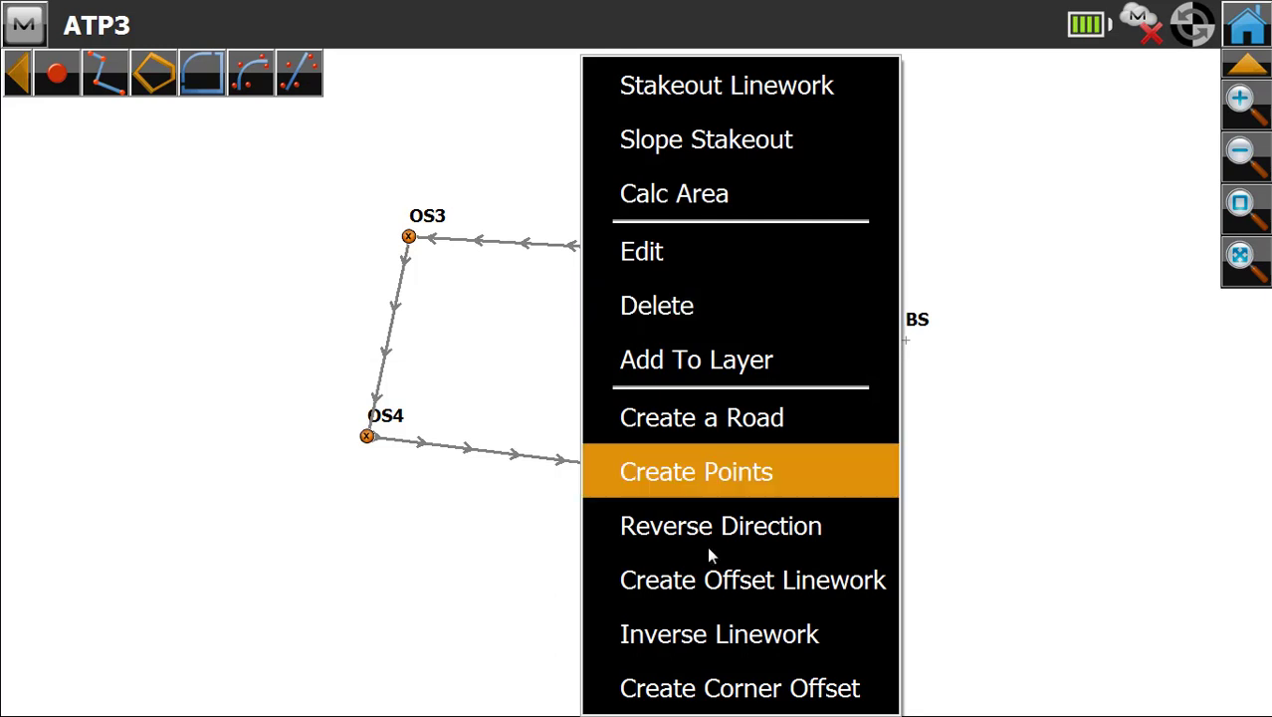
{"action": "left_click", "coordinate": [713, 642]}
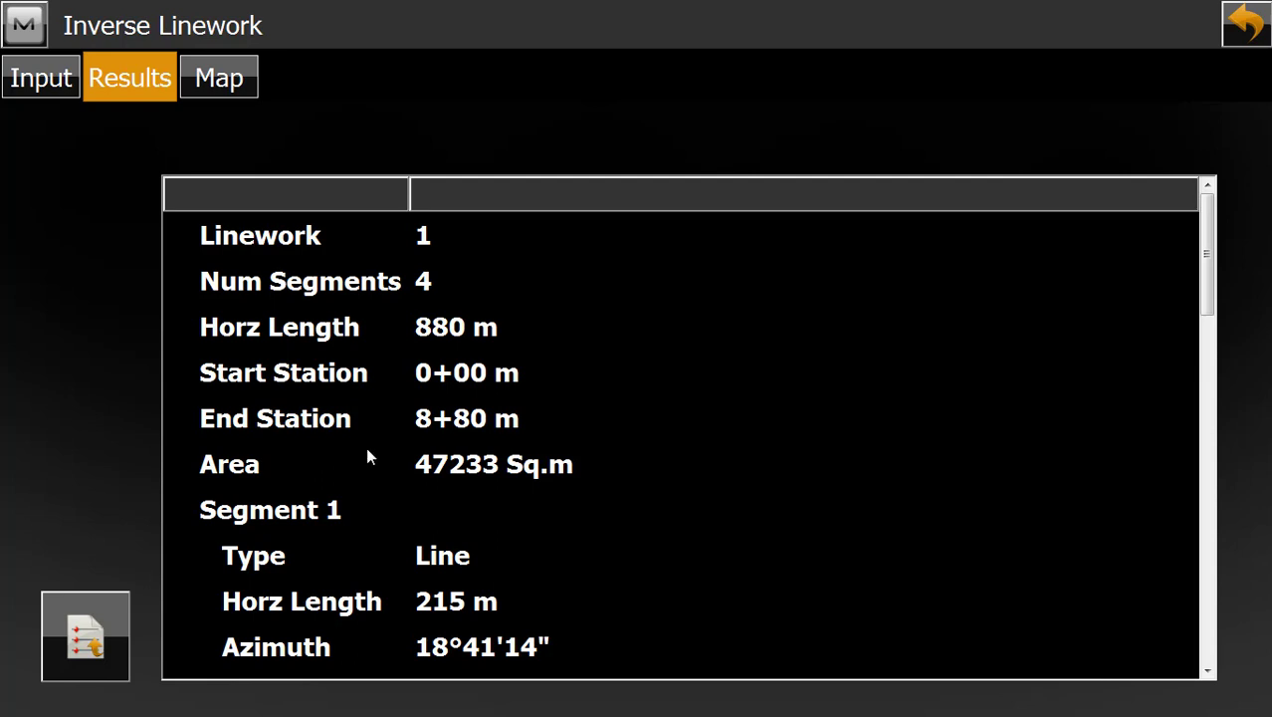
{"action": "left_click", "coordinate": [1246, 24]}
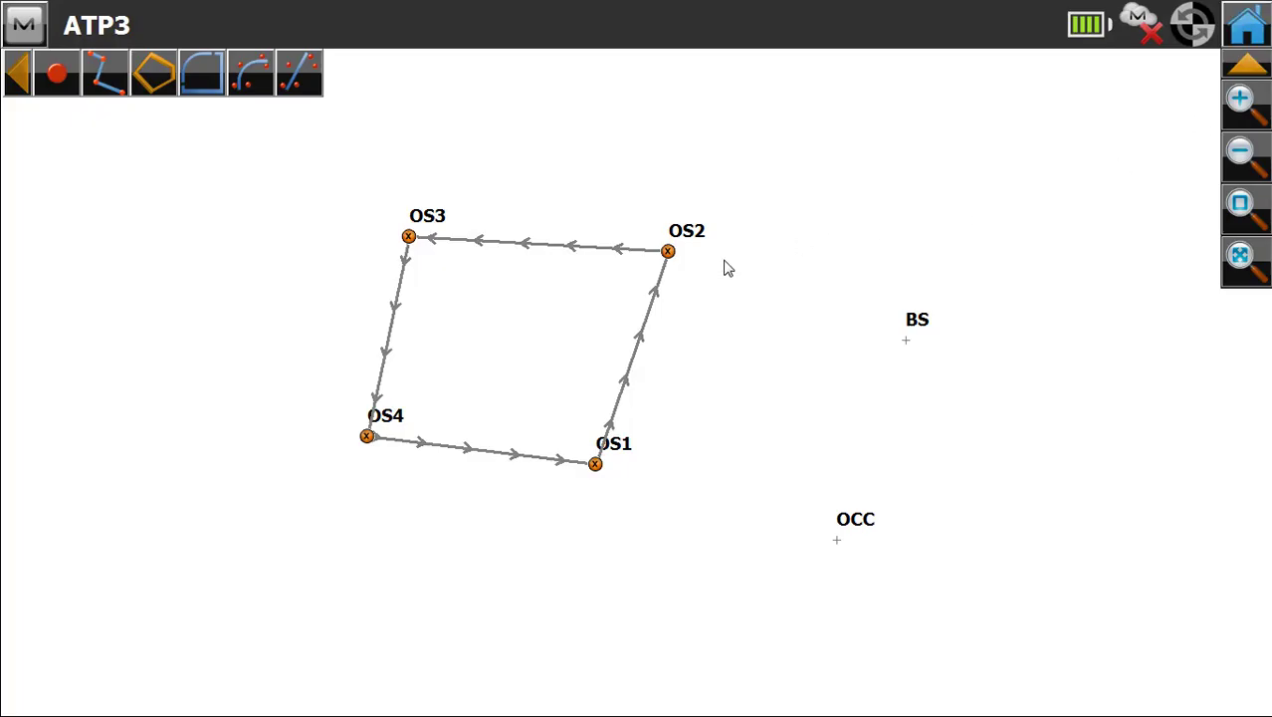